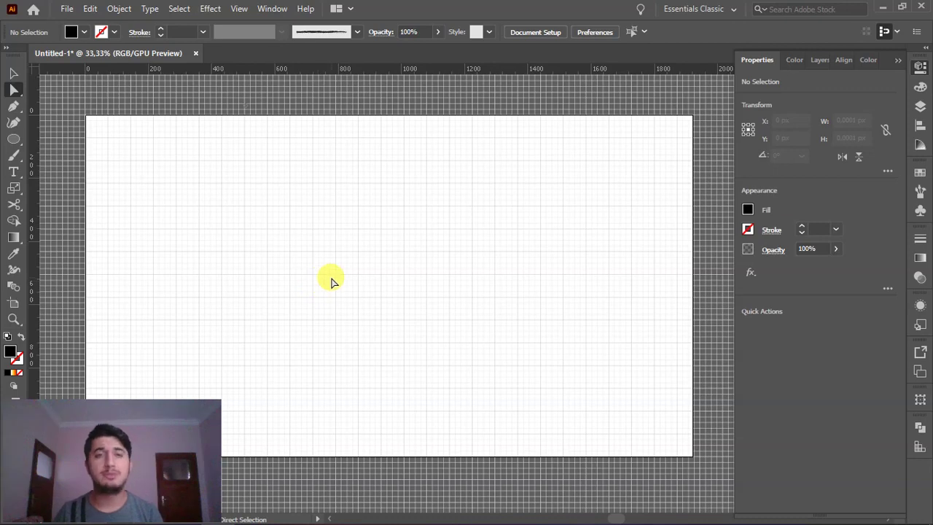
Browse the Web, Print and Art & Illustration new-document presets, then close without creating one.
{"action": "left_click", "coordinate": [69, 8]}
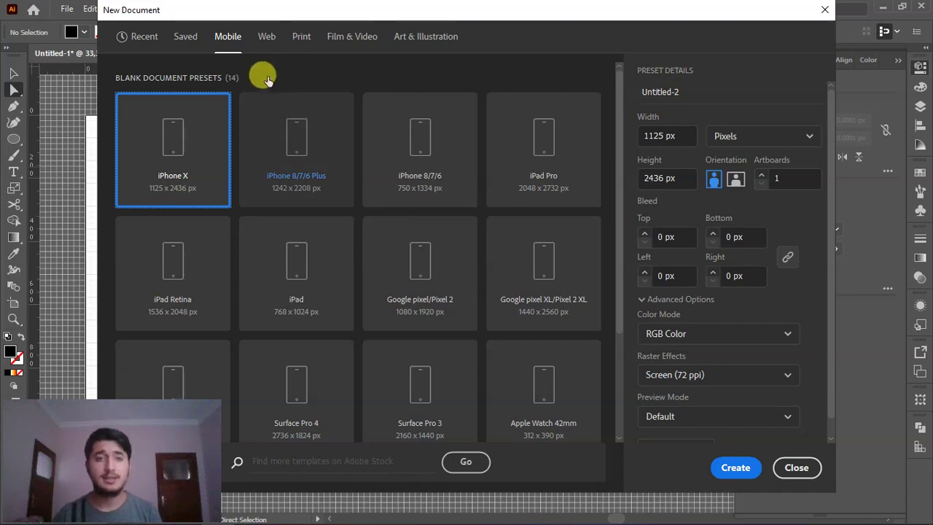
{"action": "left_click", "coordinate": [266, 38]}
{"action": "scroll", "coordinate": [328, 133], "scroll_direction": "down", "scroll_amount": 1}
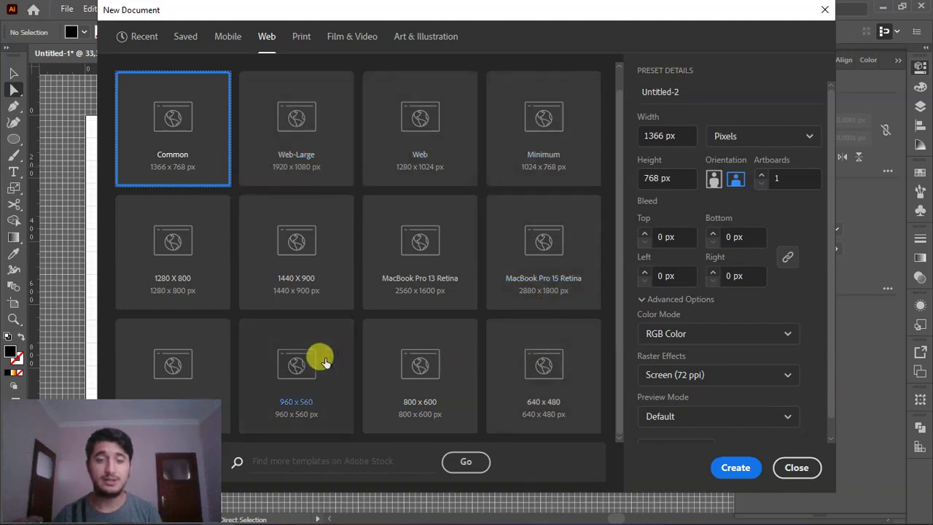
{"action": "left_click", "coordinate": [302, 44]}
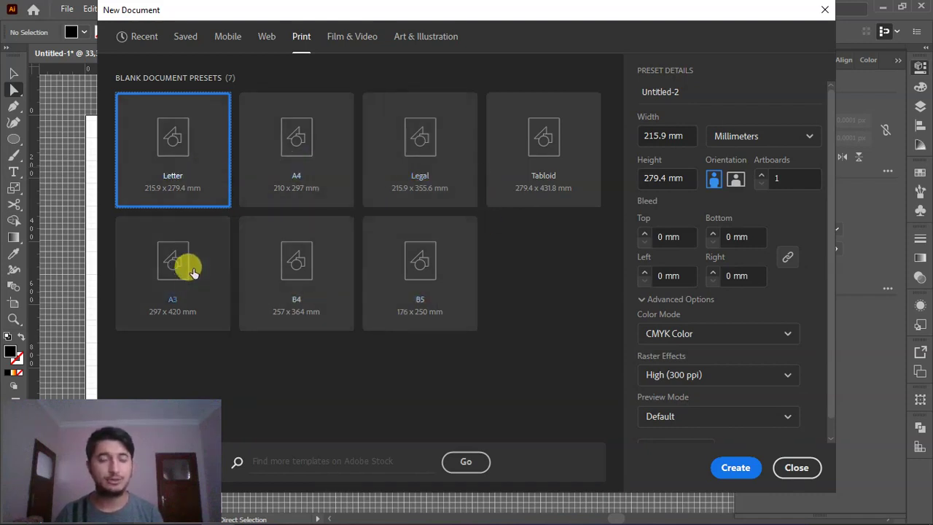
{"action": "left_click", "coordinate": [682, 334]}
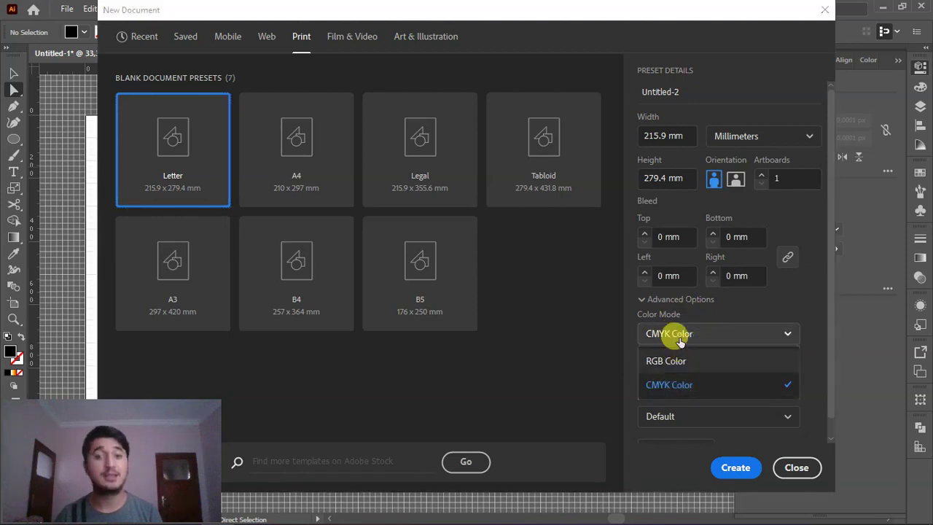
{"action": "left_click", "coordinate": [680, 337]}
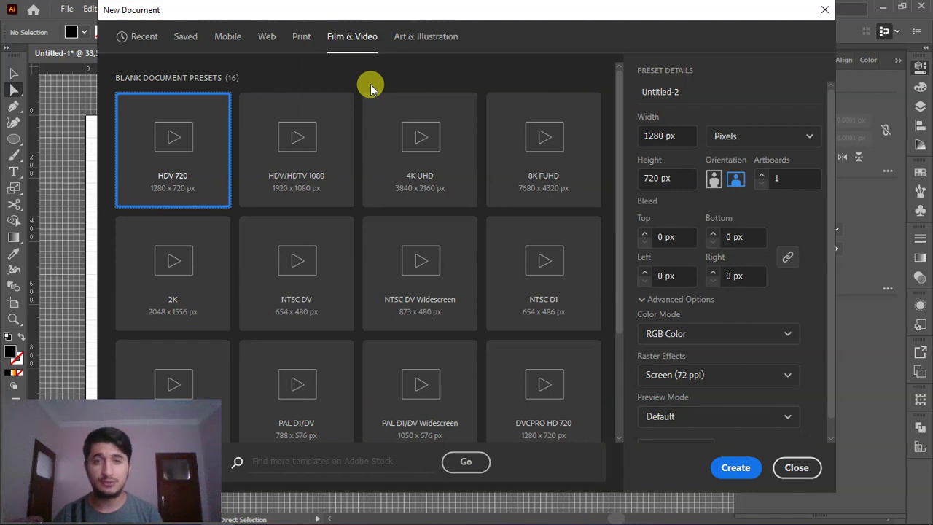
{"action": "left_click", "coordinate": [397, 42]}
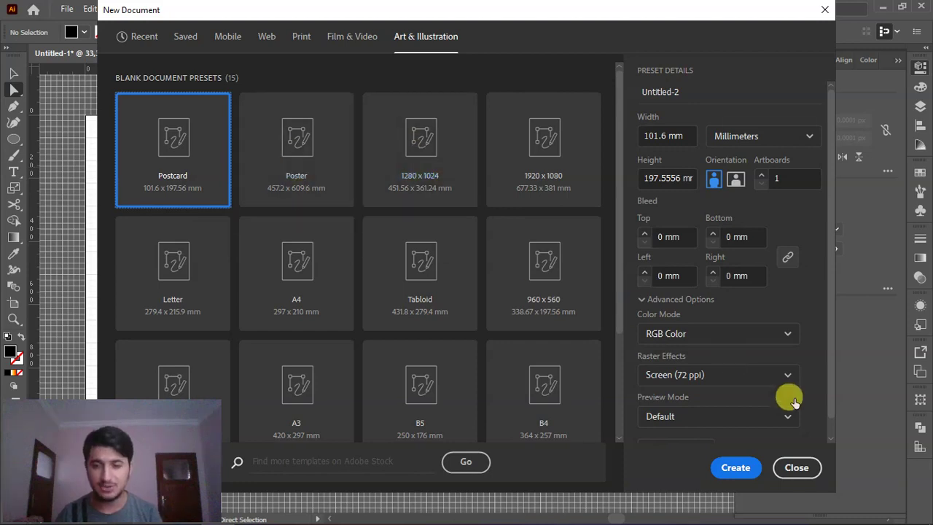
{"action": "left_click", "coordinate": [795, 467]}
Switch to the Direct Selection tool and pan around the blank artboard.
{"action": "key", "text": "a"}
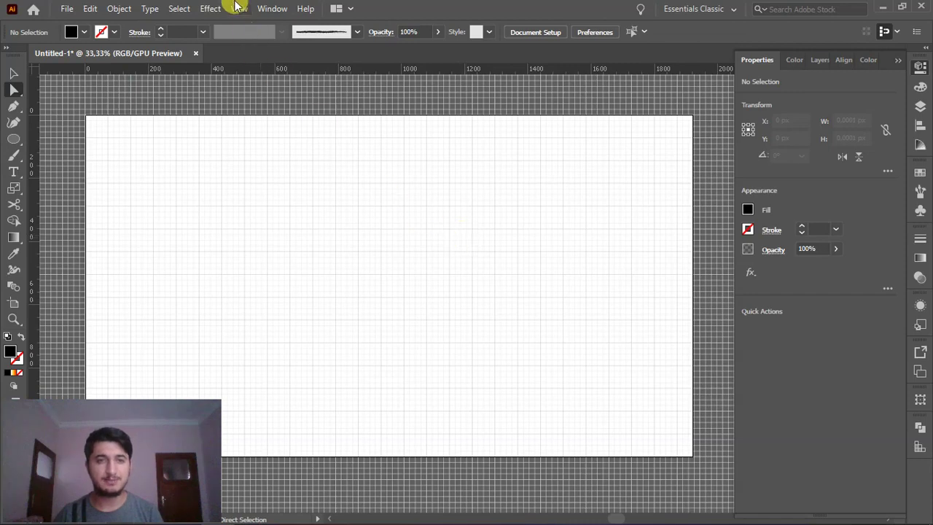
{"action": "left_click", "coordinate": [238, 8]}
{"action": "left_click", "coordinate": [240, 9]}
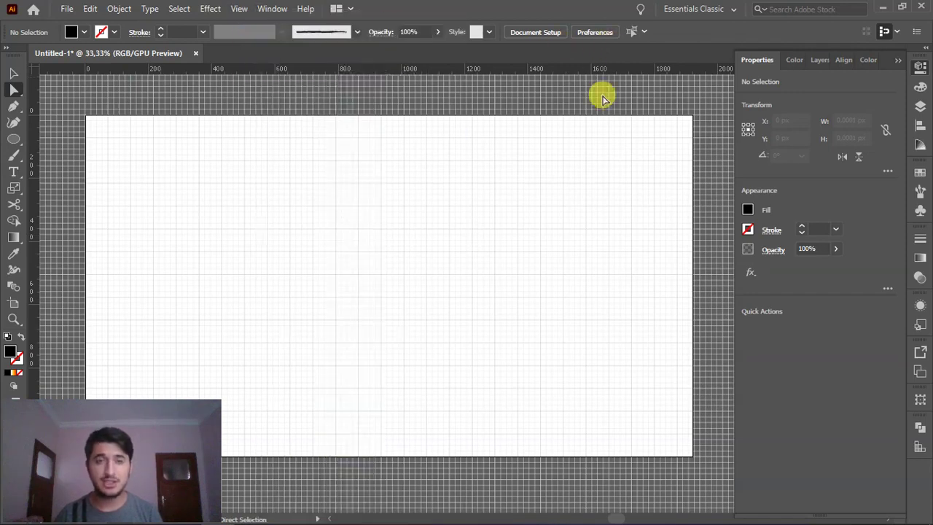
{"action": "scroll", "coordinate": [584, 117], "scroll_direction": "down", "scroll_amount": 1}
{"action": "scroll", "coordinate": [584, 117], "scroll_direction": "right", "scroll_amount": 1}
{"action": "scroll", "coordinate": [584, 121], "scroll_direction": "up", "scroll_amount": 1}
{"action": "scroll", "coordinate": [575, 150], "scroll_direction": "up", "scroll_amount": 1}
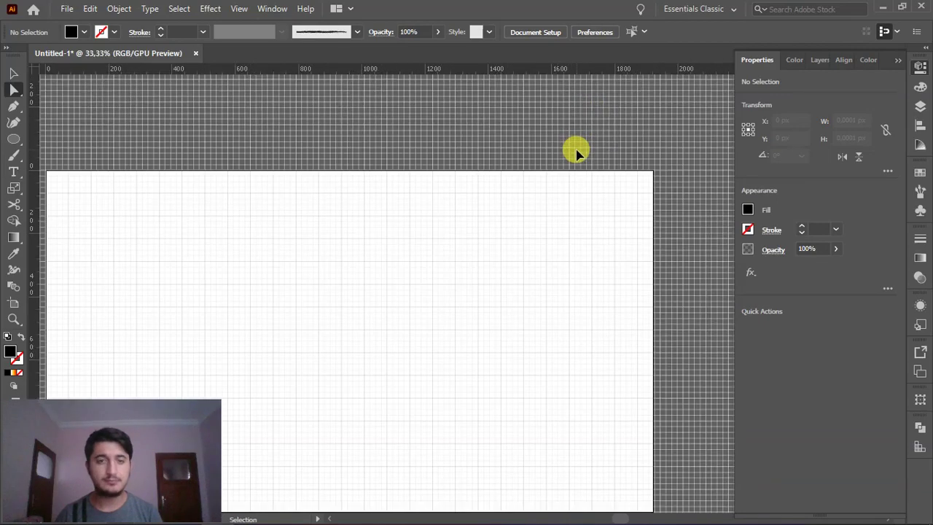
{"action": "scroll", "coordinate": [576, 150], "scroll_direction": "left", "scroll_amount": 1}
{"action": "scroll", "coordinate": [576, 150], "scroll_direction": "left", "scroll_amount": 1}
{"action": "scroll", "coordinate": [576, 151], "scroll_direction": "down", "scroll_amount": 1}
{"action": "scroll", "coordinate": [576, 151], "scroll_direction": "right", "scroll_amount": 2}
{"action": "scroll", "coordinate": [576, 152], "scroll_direction": "right", "scroll_amount": 1}
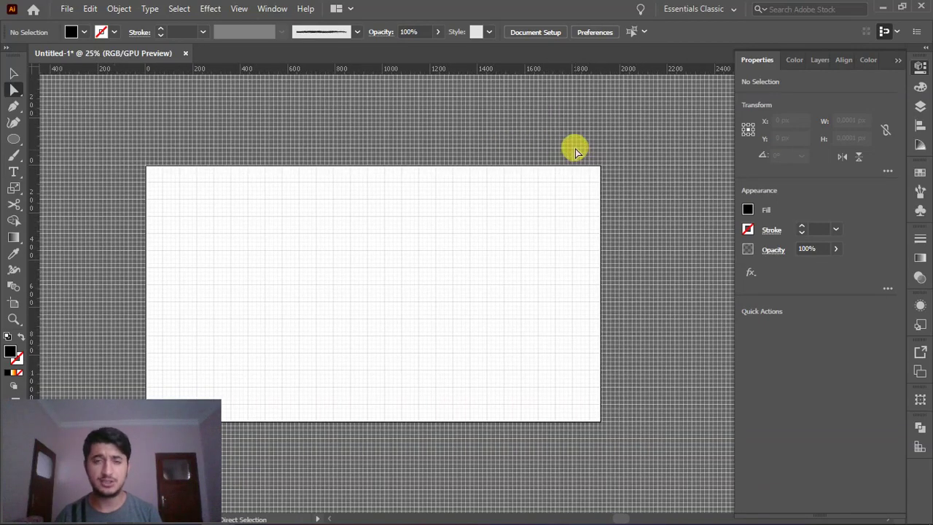
{"action": "scroll", "coordinate": [574, 150], "scroll_direction": "down", "scroll_amount": 1}
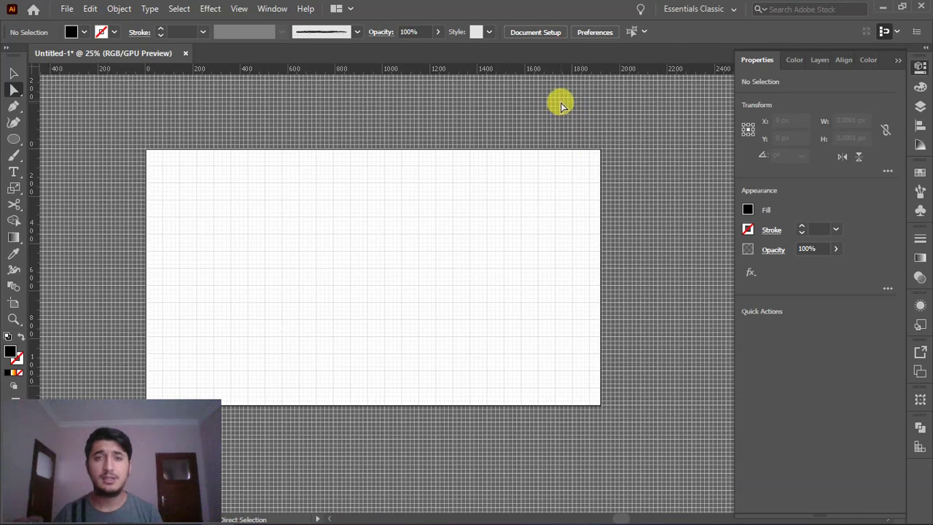
{"action": "scroll", "coordinate": [561, 105], "scroll_direction": "up", "scroll_amount": 1}
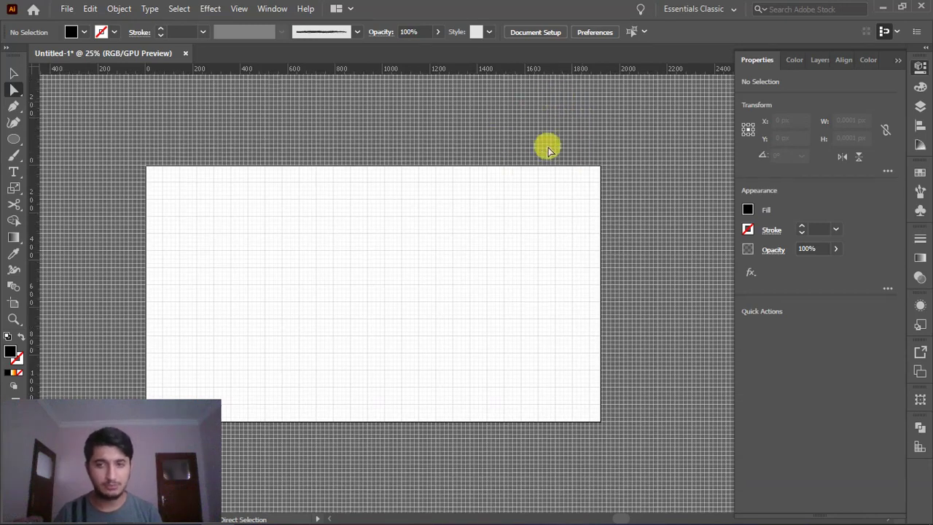
Load the Web workspace and bring up the CSS Properties panel from the dock.
{"action": "left_click", "coordinate": [693, 11]}
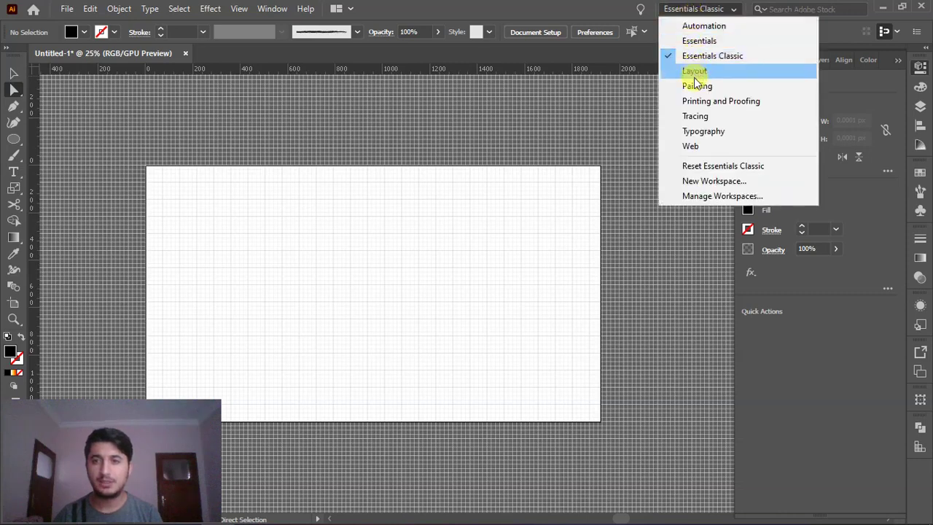
{"action": "left_click", "coordinate": [693, 147]}
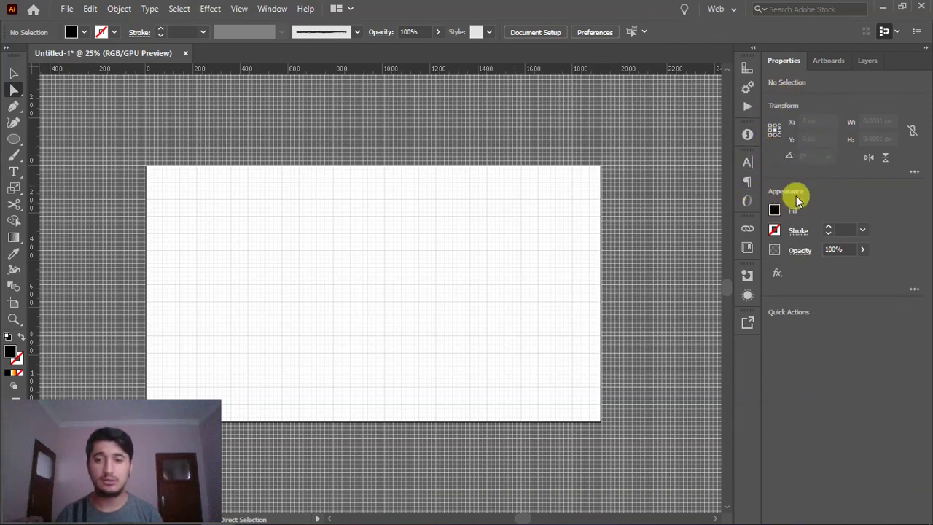
{"action": "left_click", "coordinate": [748, 67]}
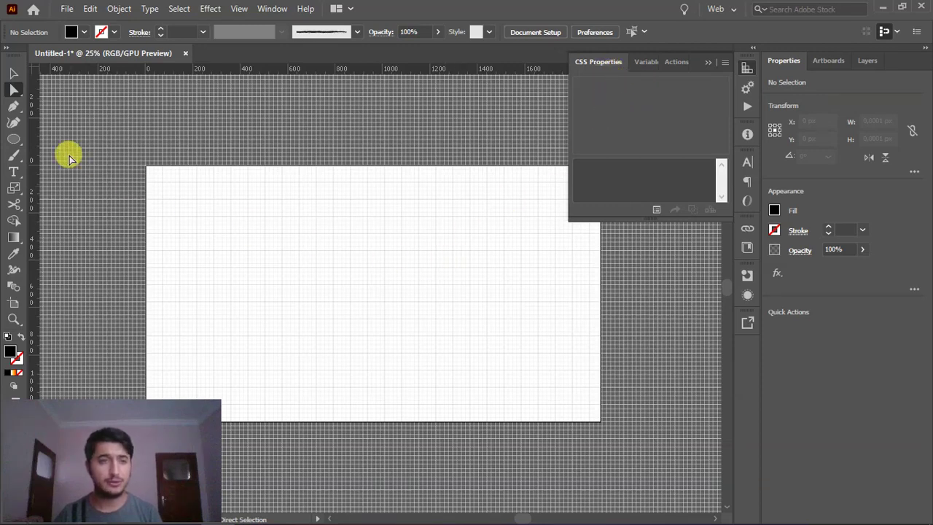
{"action": "scroll", "coordinate": [337, 264], "scroll_direction": "down", "scroll_amount": 1}
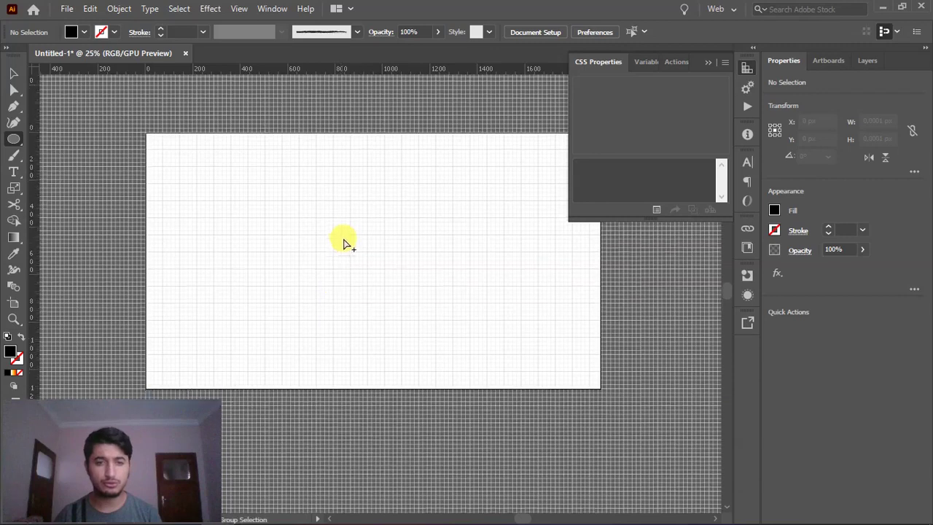
Draw a black circle near the artboard centre and type 'tıkla' in a text area.
{"action": "scroll", "coordinate": [341, 234], "scroll_direction": "up", "scroll_amount": 1, "text": "alt"}
{"action": "left_click_drag", "start_coordinate": [378, 234], "coordinate": [423, 280]}
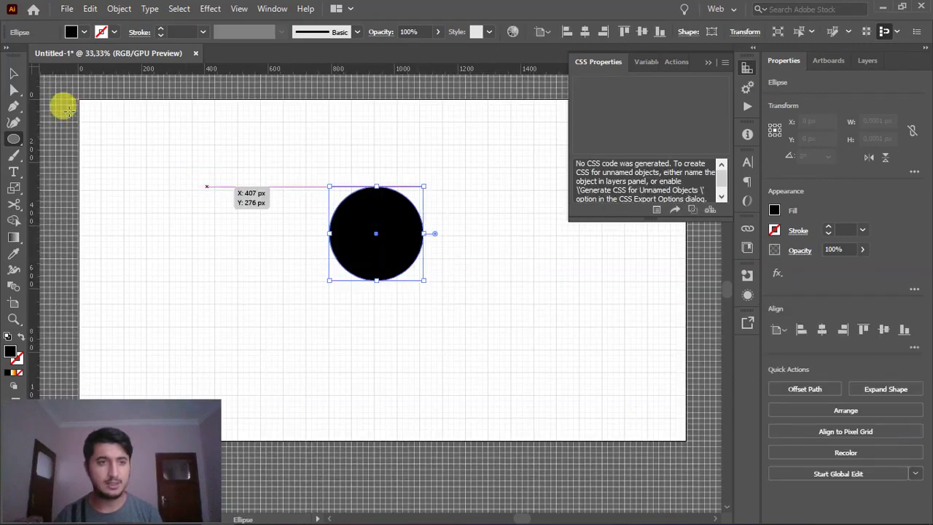
{"action": "left_click", "coordinate": [13, 73]}
{"action": "left_click", "coordinate": [182, 173]}
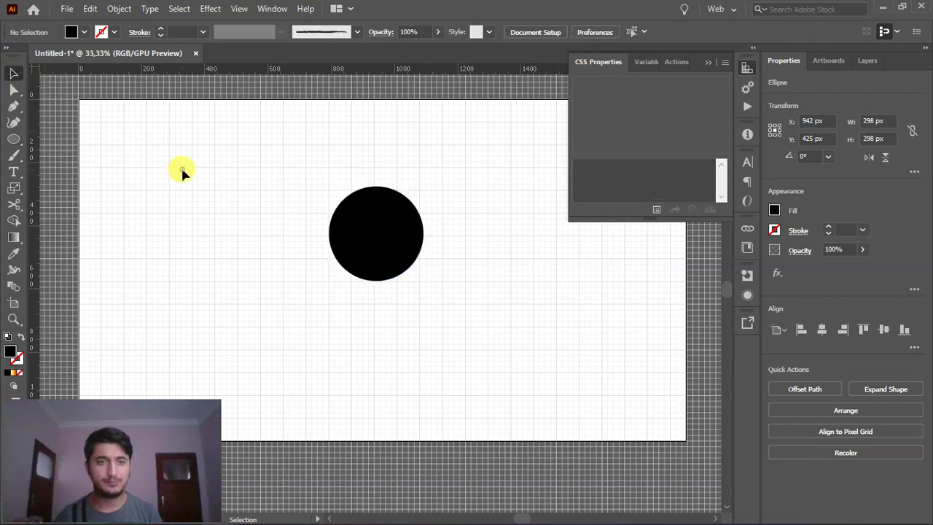
{"action": "left_click", "coordinate": [13, 172]}
{"action": "left_click_drag", "start_coordinate": [207, 117], "coordinate": [388, 184]}
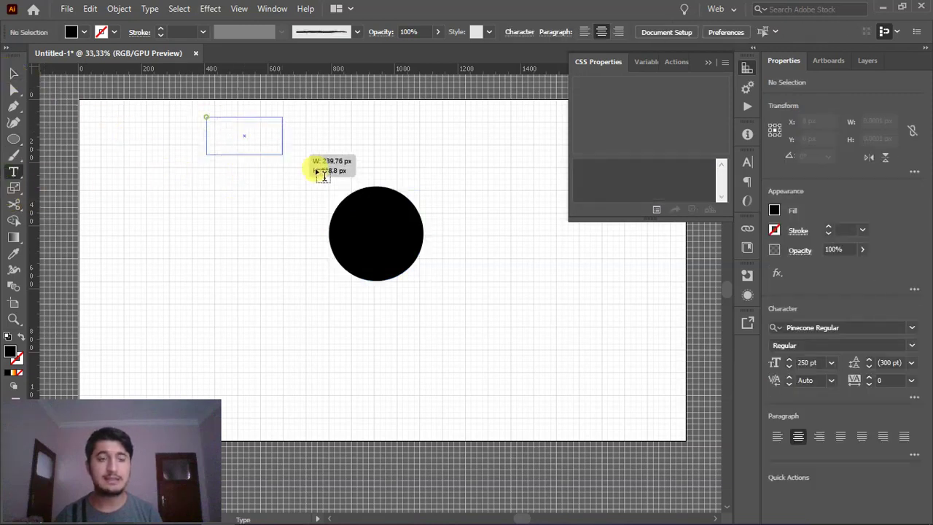
{"action": "type", "text": "tıkla"}
Make the tıkla text white and move it onto the circle.
{"action": "left_click_drag", "start_coordinate": [385, 146], "coordinate": [160, 136]}
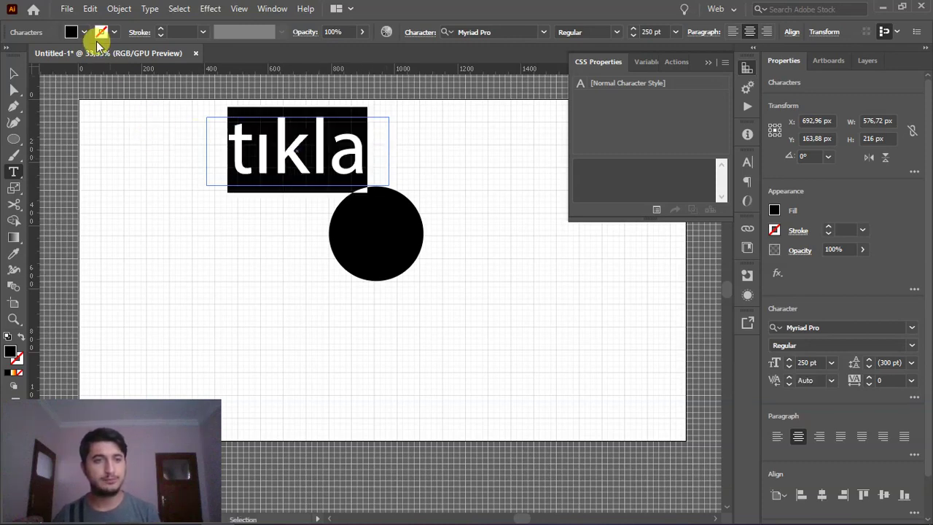
{"action": "left_click", "coordinate": [84, 32]}
{"action": "left_click", "coordinate": [28, 55]}
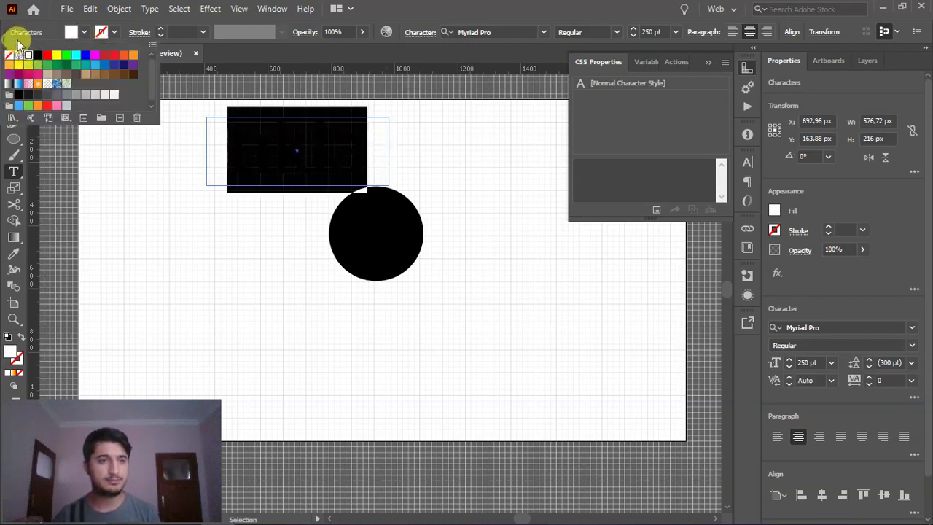
{"action": "left_click", "coordinate": [85, 32]}
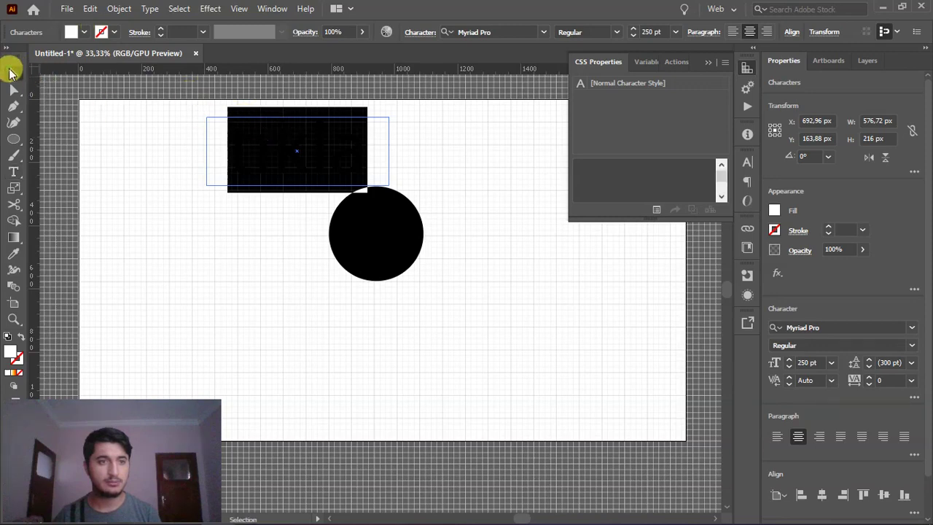
{"action": "left_click", "coordinate": [12, 73]}
{"action": "left_click_drag", "start_coordinate": [303, 149], "coordinate": [380, 232]}
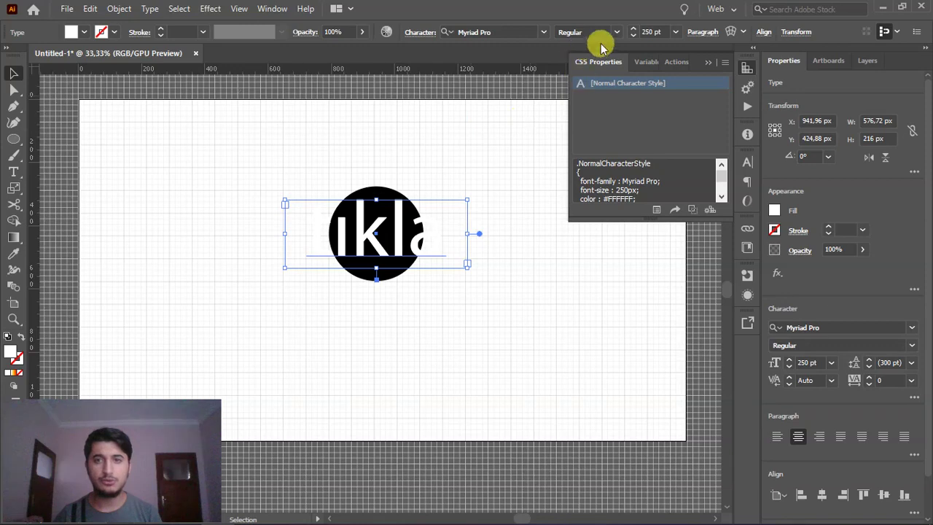
Set the text to 72 pt and centre it vertically inside the circle.
{"action": "left_click", "coordinate": [675, 32]}
{"action": "left_click", "coordinate": [694, 274]}
{"action": "left_click_drag", "start_coordinate": [375, 220], "coordinate": [375, 243]}
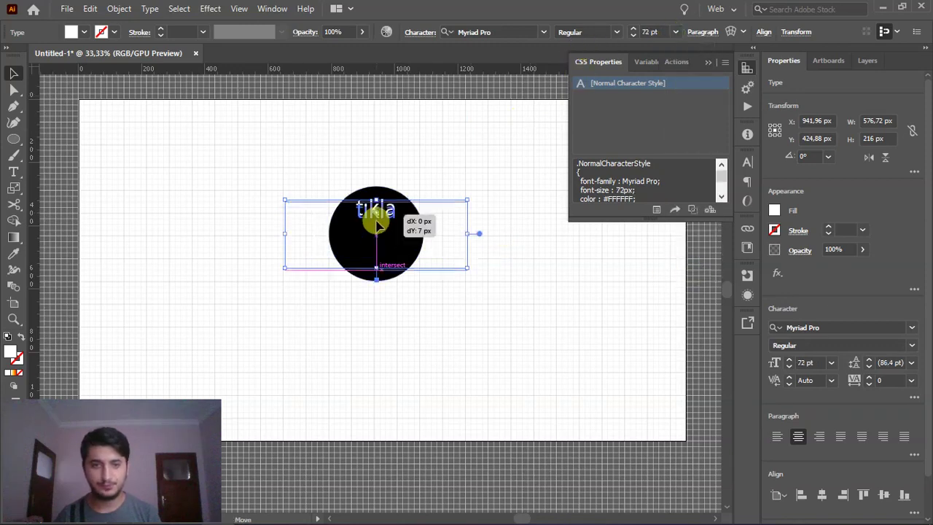
{"action": "left_click", "coordinate": [491, 171]}
{"action": "scroll", "coordinate": [372, 237], "scroll_direction": "up", "scroll_amount": 1}
{"action": "scroll", "coordinate": [394, 233], "scroll_direction": "up", "scroll_amount": 1}
{"action": "scroll", "coordinate": [413, 208], "scroll_direction": "up", "scroll_amount": 1}
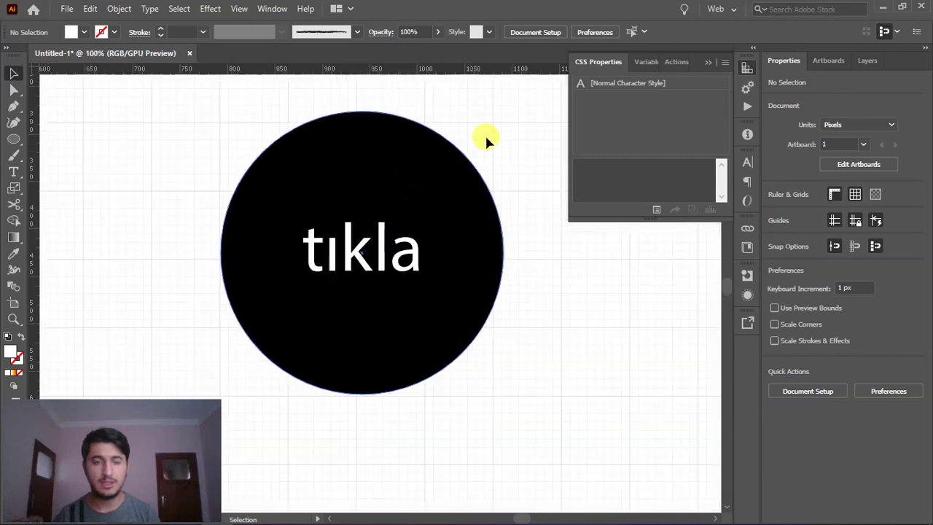
Select the circle and text, try moving the circle, then undo the move.
{"action": "key", "text": "ctrl"}
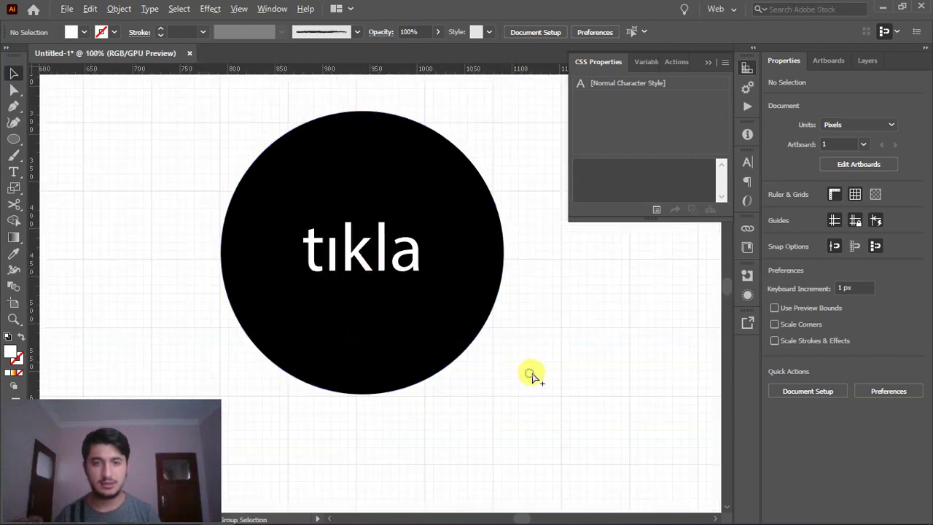
{"action": "scroll", "coordinate": [532, 375], "scroll_direction": "down", "scroll_amount": 1}
{"action": "key", "text": "ctrl+a"}
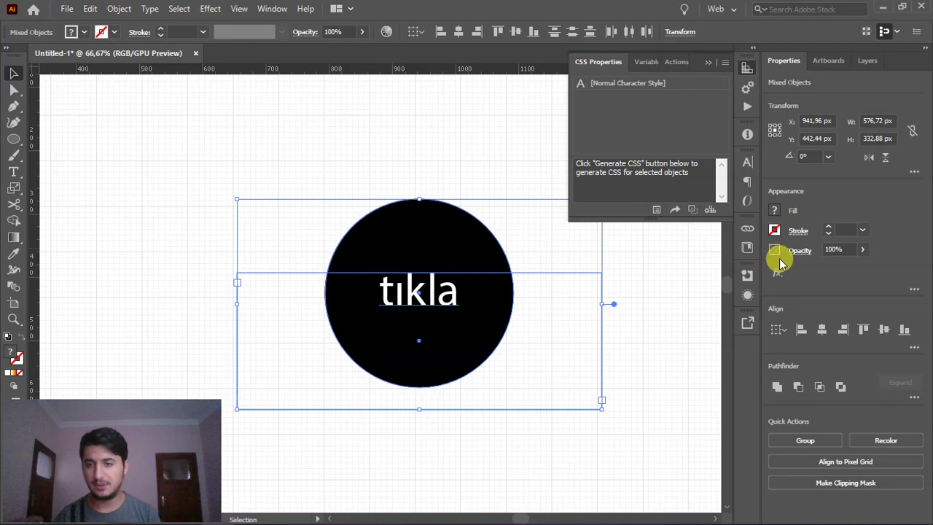
{"action": "left_click", "coordinate": [677, 374]}
{"action": "scroll", "coordinate": [467, 290], "scroll_direction": "right", "scroll_amount": 1}
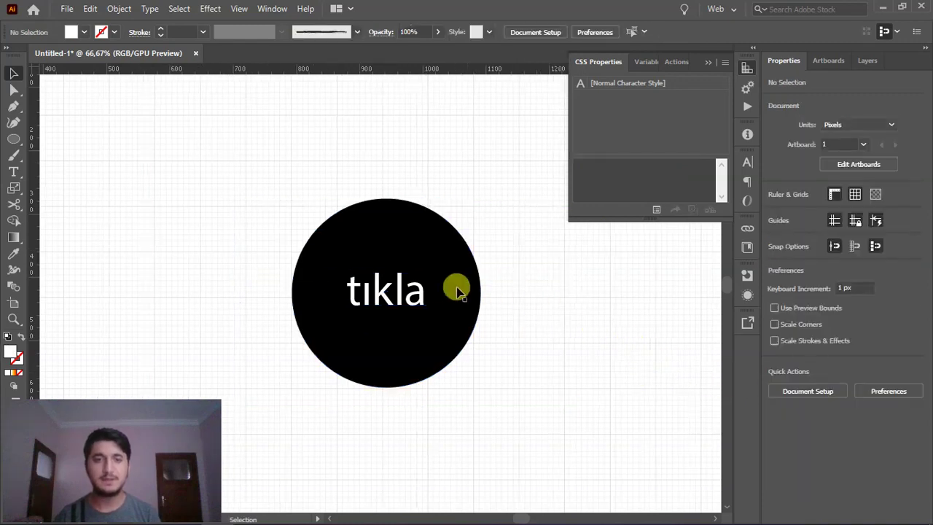
{"action": "left_click", "coordinate": [438, 288]}
{"action": "left_click", "coordinate": [459, 254]}
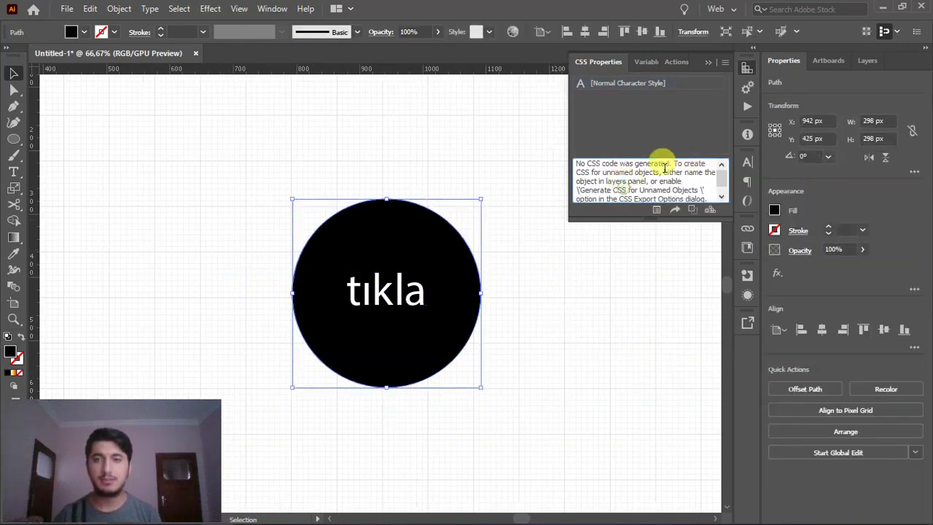
{"action": "left_click", "coordinate": [438, 292]}
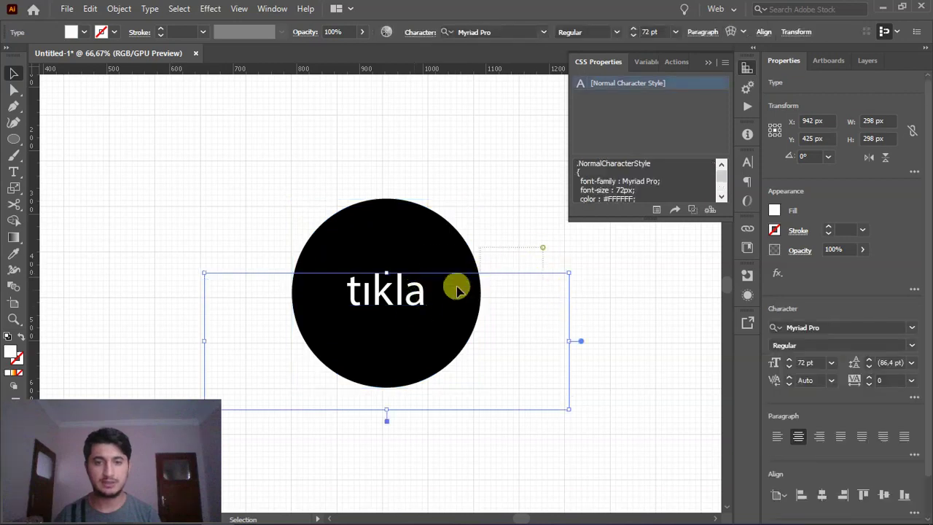
{"action": "left_click", "coordinate": [371, 340], "text": "shift"}
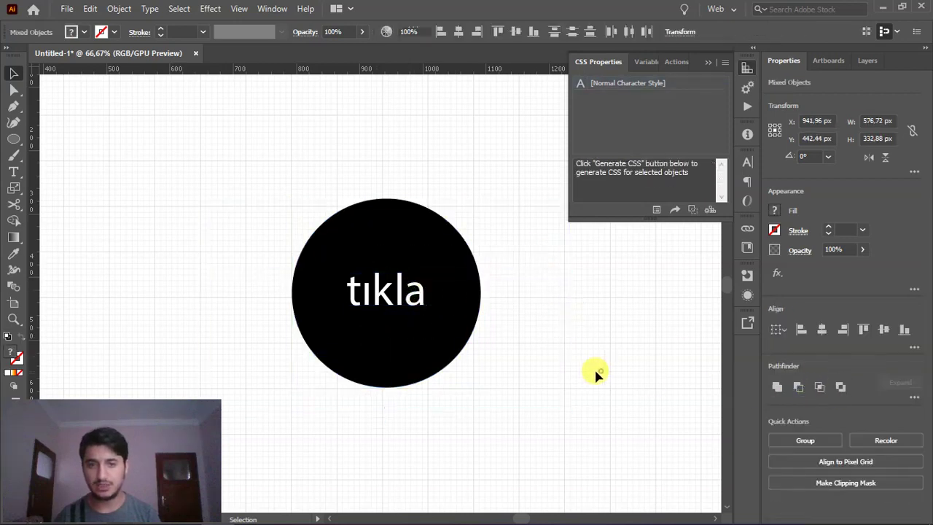
{"action": "left_click_drag", "start_coordinate": [415, 312], "coordinate": [376, 305]}
{"action": "left_click", "coordinate": [416, 301]}
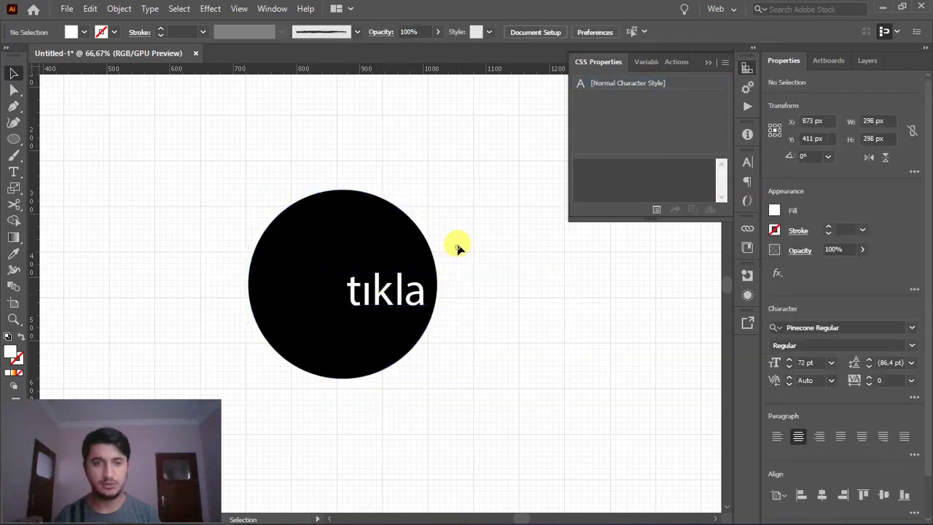
{"action": "key", "text": "ctrl+z"}
{"action": "left_click", "coordinate": [488, 244]}
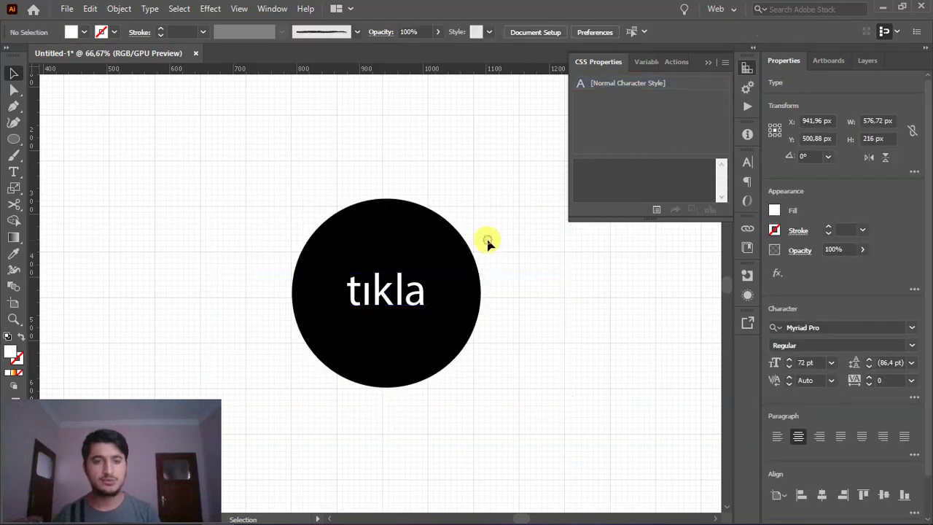
Select the circle and tıkla text together and expand them with Object > Expand.
{"action": "left_click", "coordinate": [366, 229]}
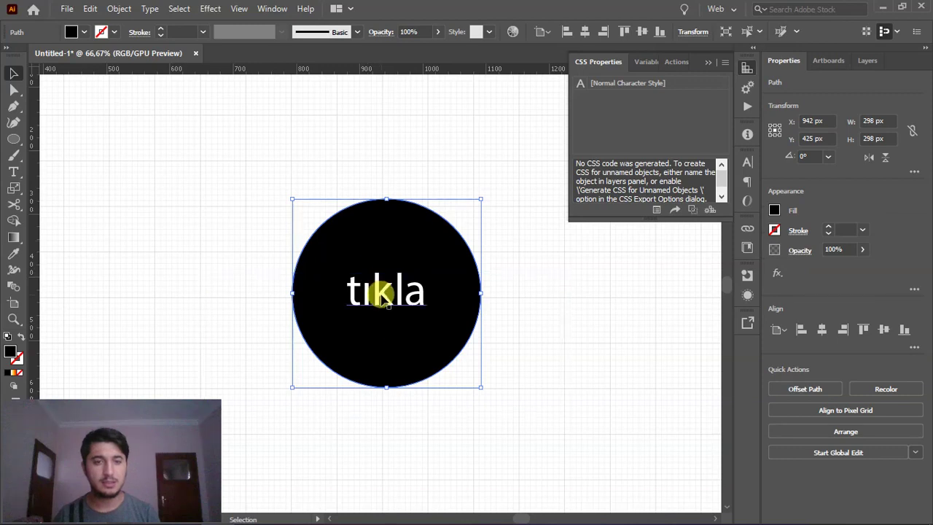
{"action": "left_click", "coordinate": [382, 295], "text": "shift"}
{"action": "left_click", "coordinate": [119, 9]}
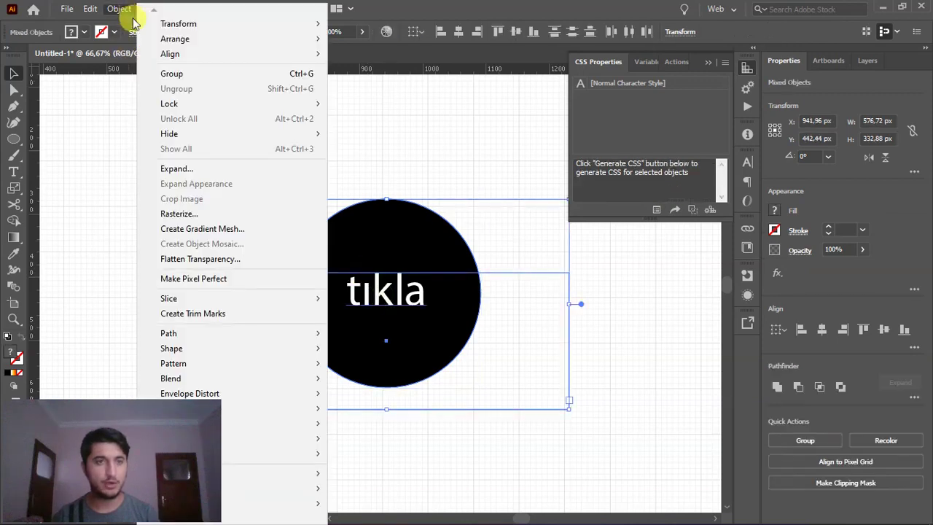
{"action": "left_click", "coordinate": [177, 169]}
{"action": "left_click", "coordinate": [429, 331]}
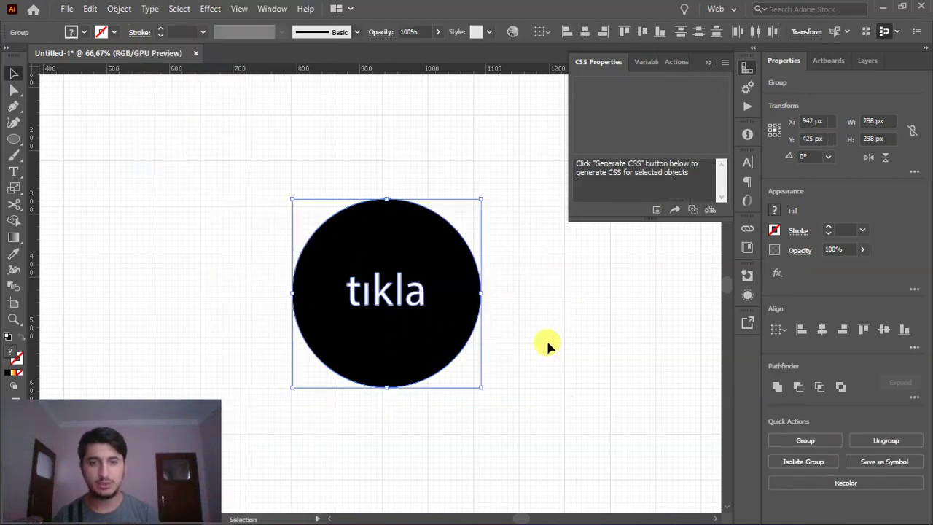
Select the expanded circle group and apply Pathfinder Minus Front.
{"action": "left_click", "coordinate": [406, 312]}
{"action": "left_click", "coordinate": [408, 308]}
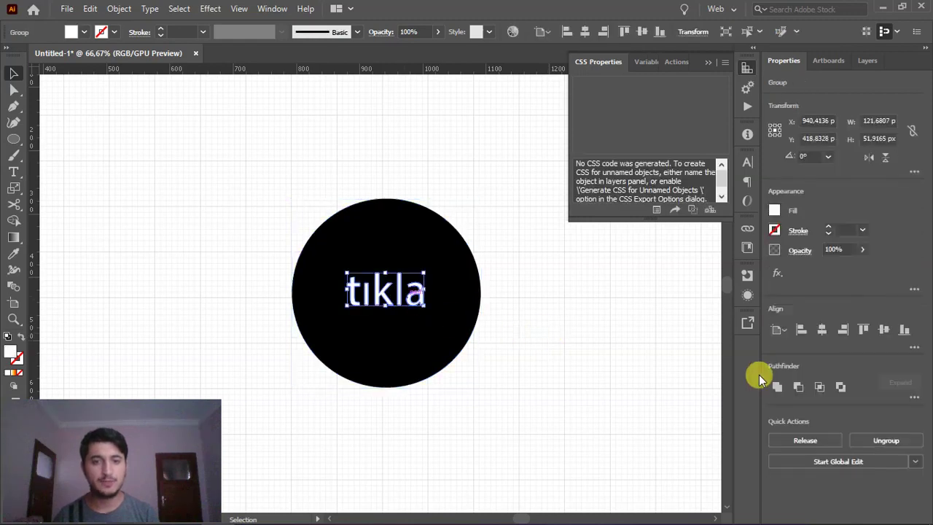
{"action": "left_click", "coordinate": [459, 255]}
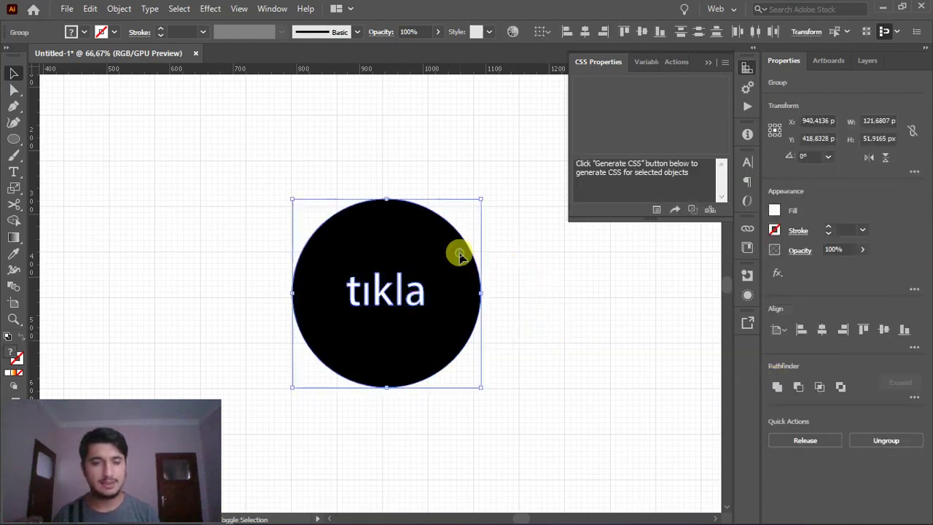
{"action": "left_click", "coordinate": [555, 312]}
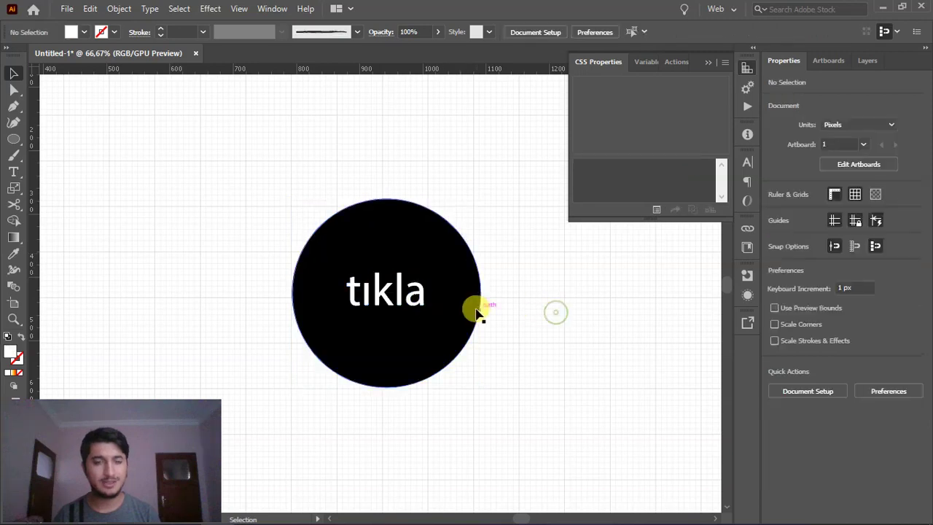
{"action": "left_click", "coordinate": [410, 299]}
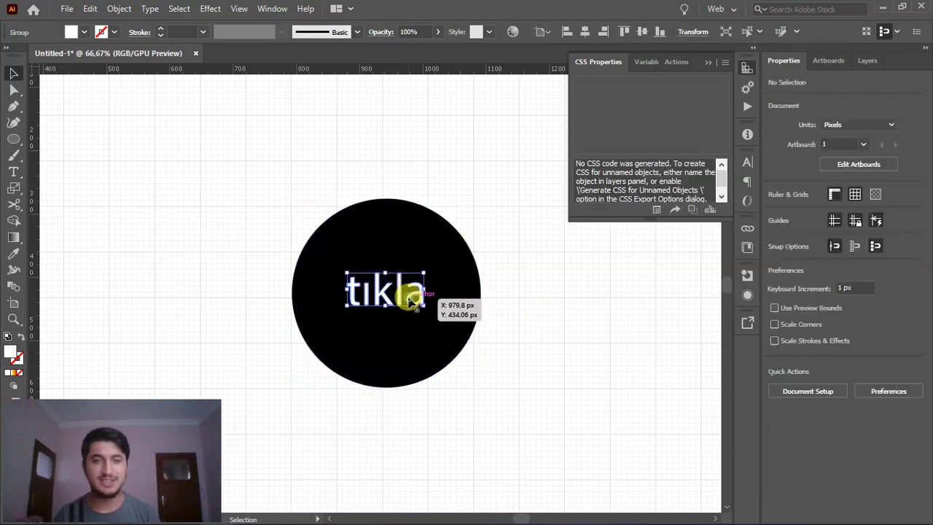
{"action": "left_click", "coordinate": [401, 225]}
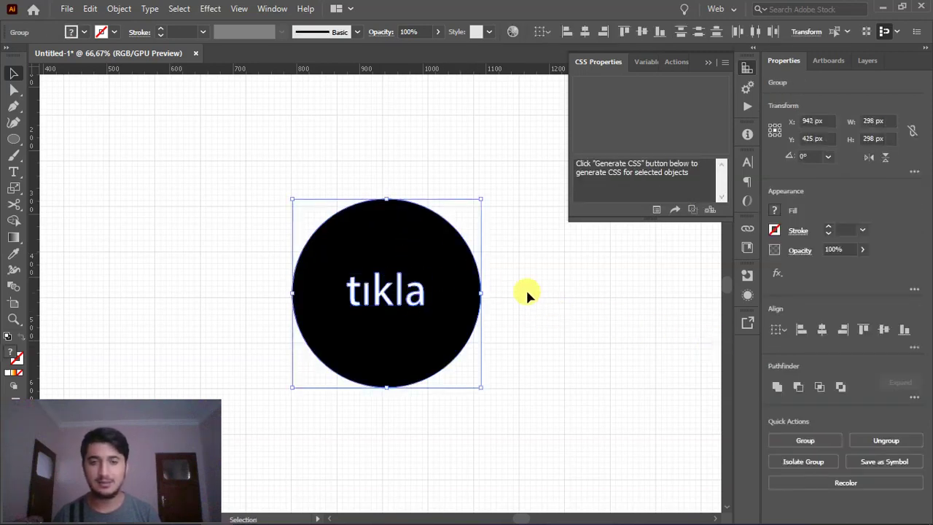
{"action": "left_click", "coordinate": [796, 387]}
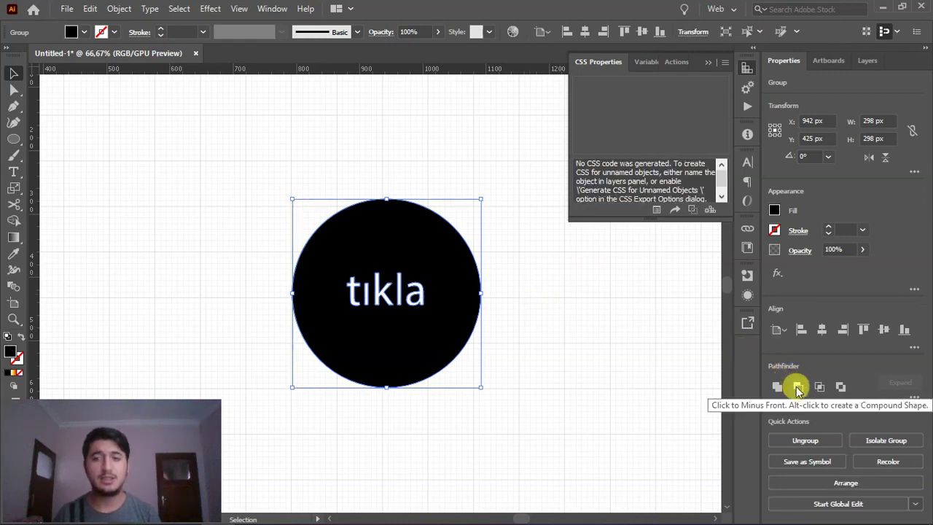
Shift the circle group left and down, then reselect it.
{"action": "left_click", "coordinate": [475, 334]}
{"action": "mouse_move", "coordinate": [451, 333]}
{"action": "left_mouse_down"}
{"action": "mouse_move", "coordinate": [406, 362]}
{"action": "mouse_move", "coordinate": [371, 310]}
{"action": "mouse_move", "coordinate": [416, 333]}
{"action": "left_mouse_up"}
{"action": "left_click", "coordinate": [444, 326]}
{"action": "left_click", "coordinate": [539, 366]}
{"action": "left_click", "coordinate": [426, 322]}
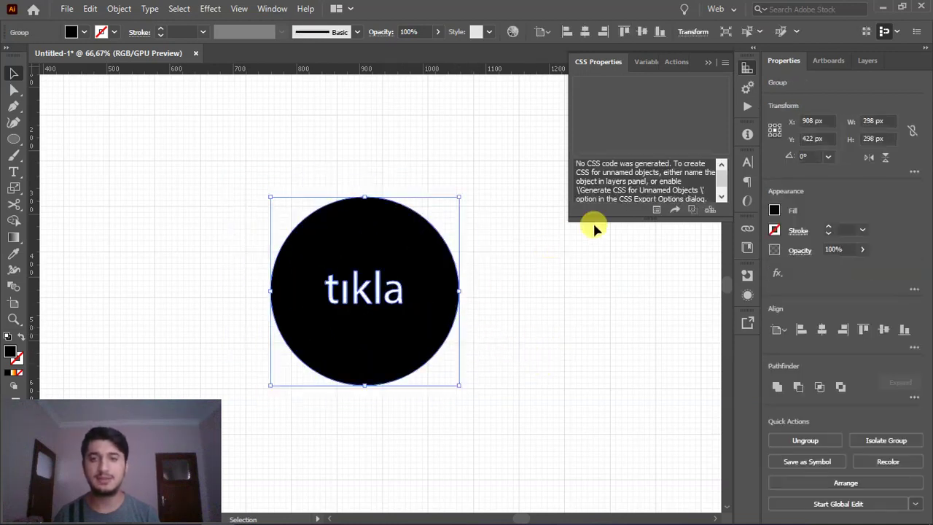
{"action": "scroll", "coordinate": [619, 191], "scroll_direction": "down", "scroll_amount": 1}
Check the Variables and Actions panels, return to CSS Properties and highlight its layers-panel message.
{"action": "left_click", "coordinate": [634, 62]}
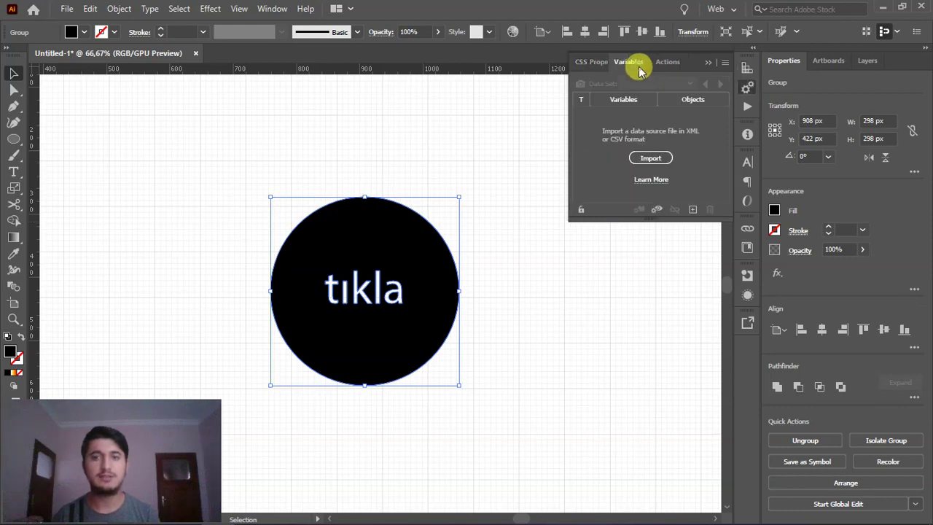
{"action": "left_click", "coordinate": [667, 62]}
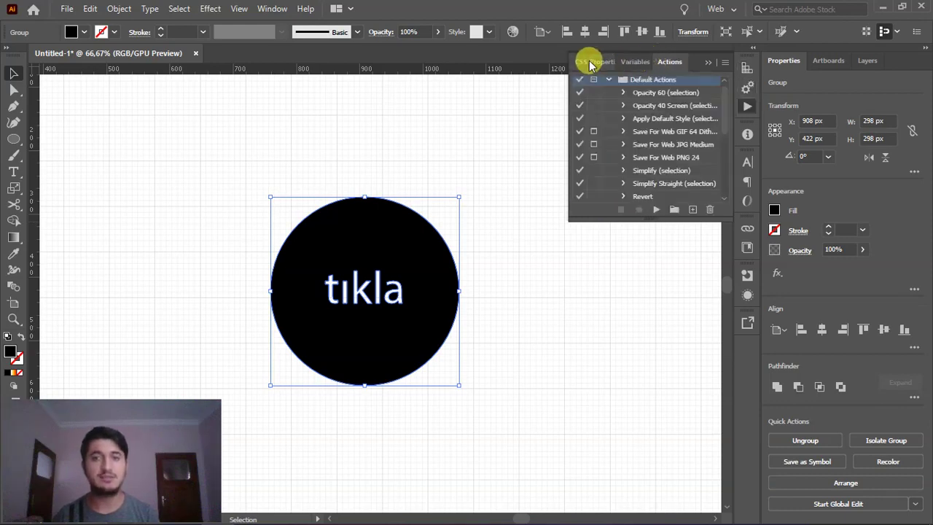
{"action": "left_click", "coordinate": [590, 62]}
{"action": "left_click", "coordinate": [525, 204]}
{"action": "left_click", "coordinate": [397, 274]}
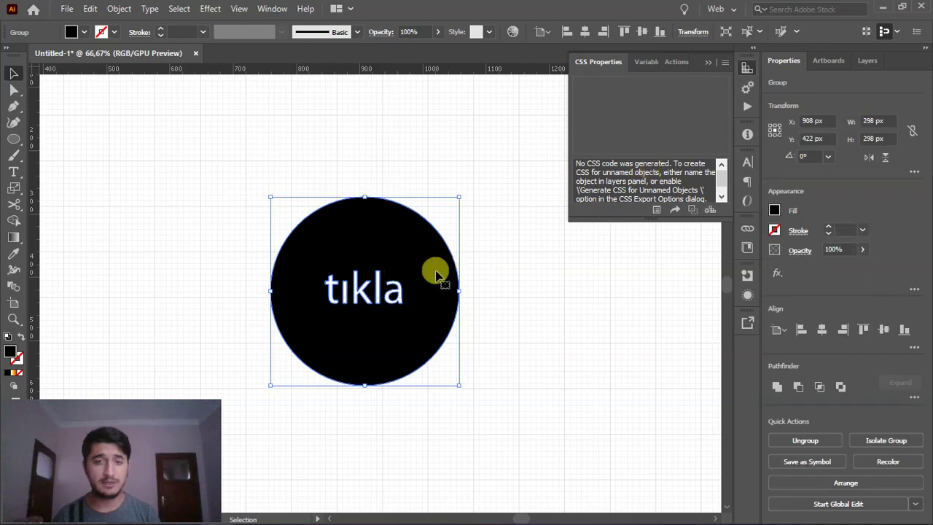
{"action": "left_click", "coordinate": [511, 294]}
{"action": "left_click", "coordinate": [387, 297]}
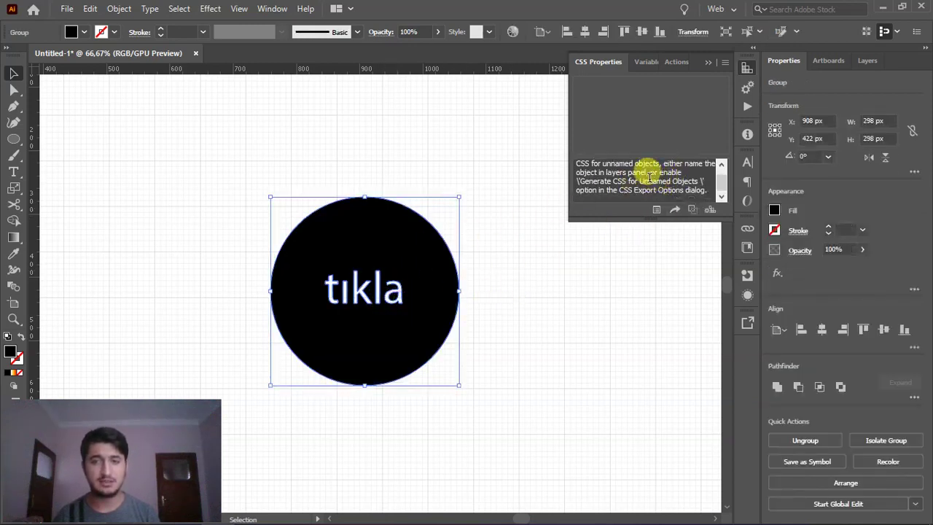
{"action": "left_click", "coordinate": [606, 170]}
{"action": "mouse_move", "coordinate": [606, 172]}
{"action": "left_mouse_down"}
{"action": "mouse_move", "coordinate": [644, 172]}
{"action": "mouse_move", "coordinate": [619, 191]}
{"action": "left_mouse_up"}
{"action": "left_click", "coordinate": [592, 256]}
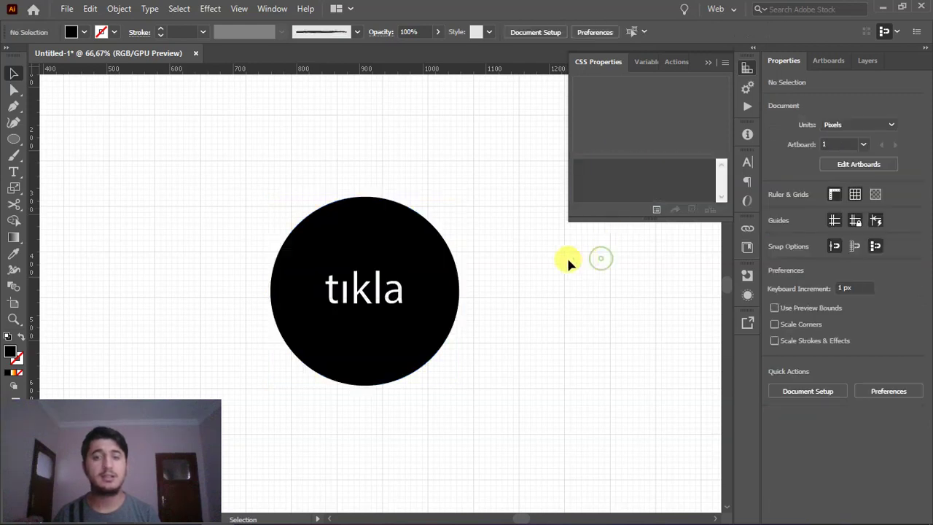
Nudge the tıkla circle slightly left, deselect it and zoom out.
{"action": "mouse_move", "coordinate": [448, 267]}
{"action": "left_mouse_down"}
{"action": "mouse_move", "coordinate": [426, 283]}
{"action": "mouse_move", "coordinate": [492, 285]}
{"action": "left_mouse_up"}
{"action": "left_click", "coordinate": [456, 277]}
{"action": "key", "text": "ctrl+minus"}
{"action": "key", "text": "ctrl+minus"}
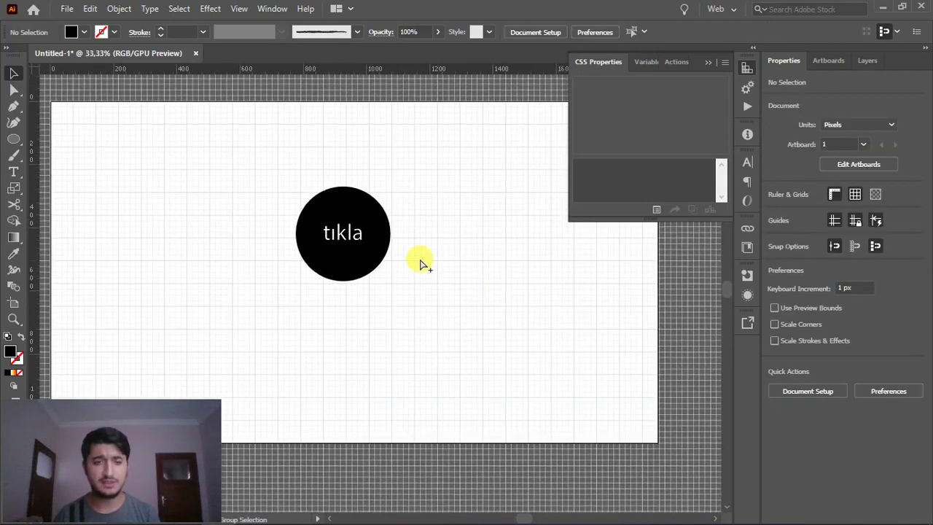
Move the tıkla circle off the artboard, switch to the Layout workspace and pan around.
{"action": "left_click_drag", "start_coordinate": [365, 240], "coordinate": [421, 197]}
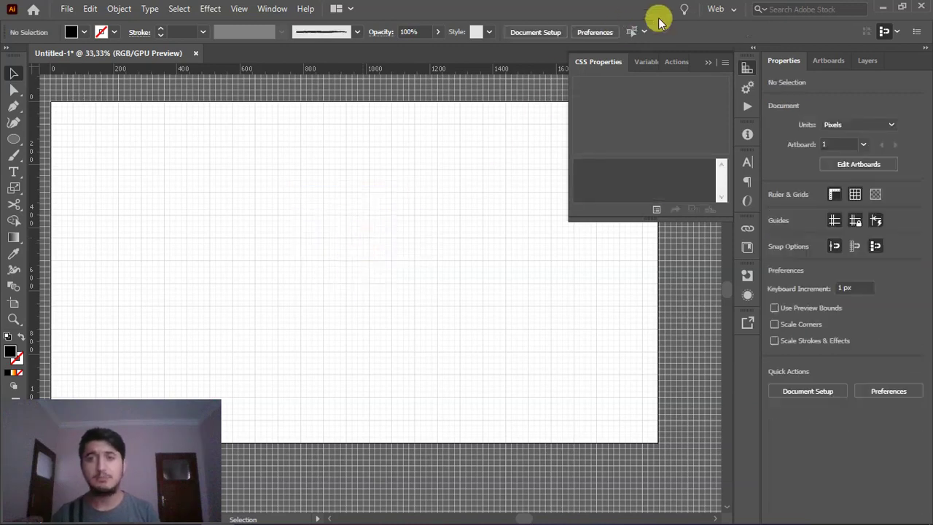
{"action": "left_click", "coordinate": [715, 9]}
{"action": "left_click", "coordinate": [725, 73]}
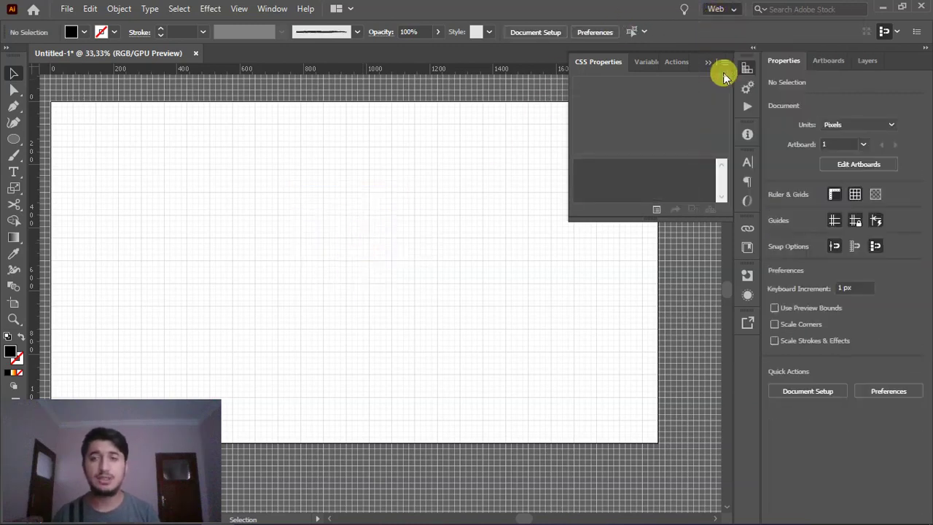
{"action": "scroll", "coordinate": [559, 166], "scroll_direction": "down", "scroll_amount": 1}
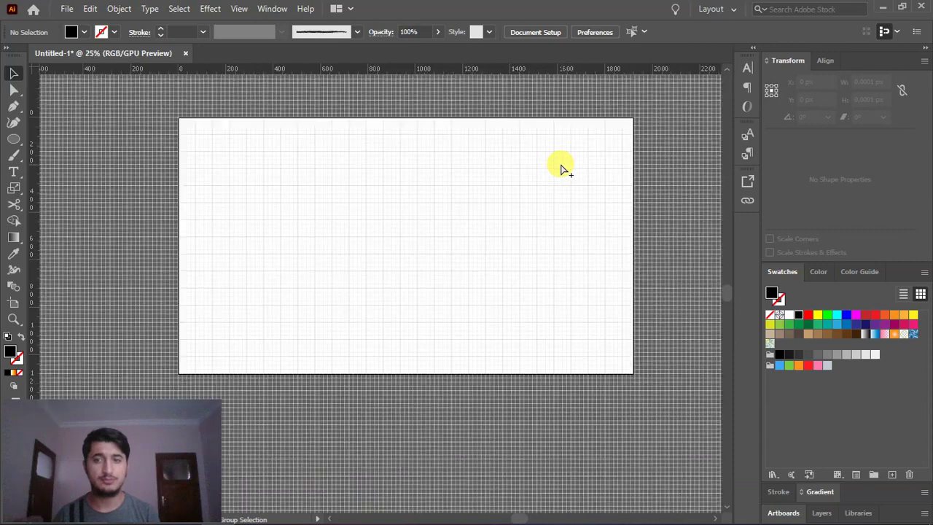
{"action": "scroll", "coordinate": [533, 183], "scroll_direction": "down", "scroll_amount": 1}
{"action": "scroll", "coordinate": [473, 197], "scroll_direction": "right", "scroll_amount": 2}
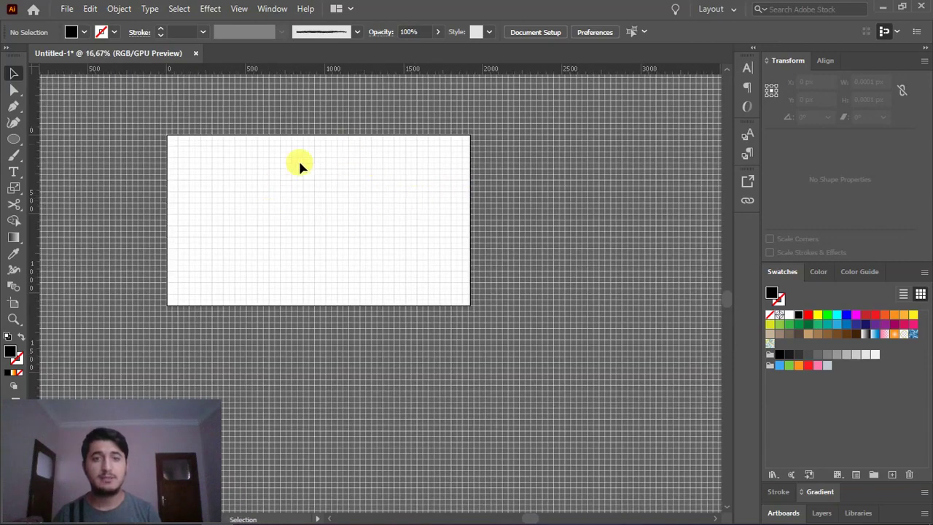
{"action": "scroll", "coordinate": [329, 238], "scroll_direction": "up", "scroll_amount": 2}
{"action": "scroll", "coordinate": [430, 268], "scroll_direction": "right", "scroll_amount": 2}
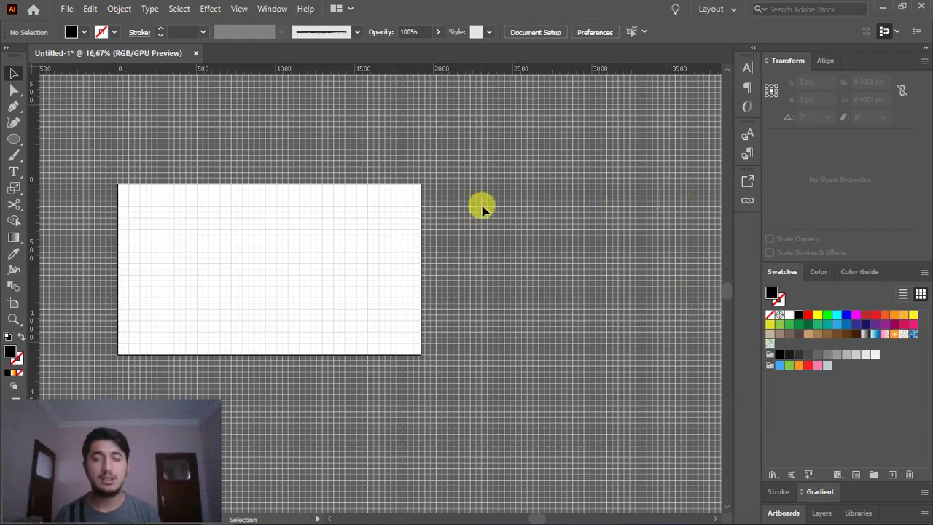
{"action": "scroll", "coordinate": [576, 327], "scroll_direction": "left", "scroll_amount": 3}
{"action": "scroll", "coordinate": [452, 320], "scroll_direction": "left", "scroll_amount": 1}
{"action": "scroll", "coordinate": [428, 317], "scroll_direction": "up", "scroll_amount": 3}
{"action": "scroll", "coordinate": [295, 273], "scroll_direction": "down", "scroll_amount": 3}
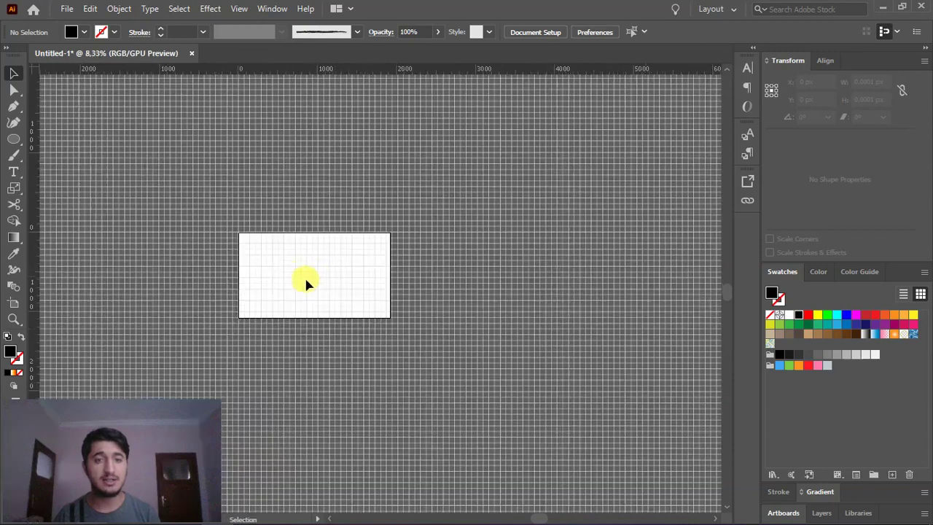
{"action": "scroll", "coordinate": [343, 283], "scroll_direction": "right", "scroll_amount": 2}
{"action": "scroll", "coordinate": [408, 281], "scroll_direction": "right", "scroll_amount": 2}
{"action": "scroll", "coordinate": [430, 279], "scroll_direction": "right", "scroll_amount": 2}
{"action": "scroll", "coordinate": [412, 279], "scroll_direction": "left", "scroll_amount": 3}
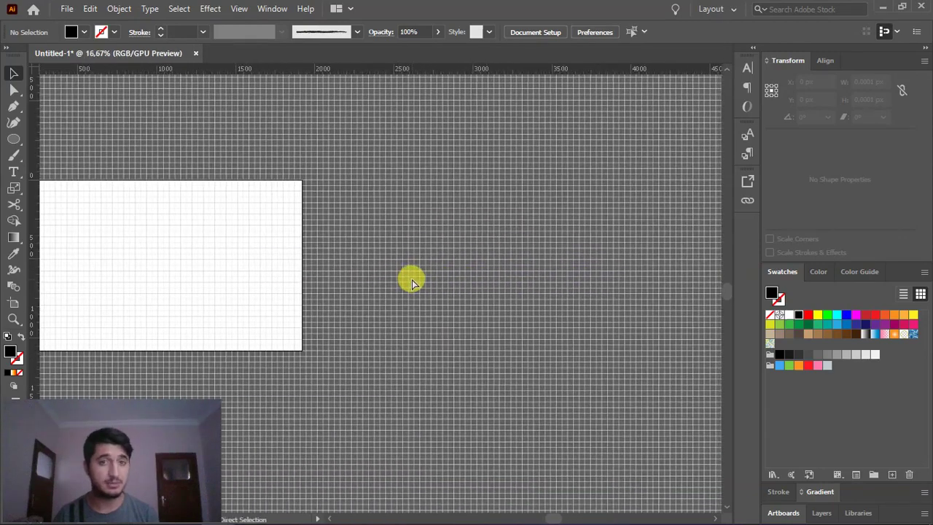
{"action": "scroll", "coordinate": [405, 278], "scroll_direction": "left", "scroll_amount": 3}
{"action": "scroll", "coordinate": [386, 256], "scroll_direction": "up", "scroll_amount": 1}
{"action": "scroll", "coordinate": [609, 138], "scroll_direction": "left", "scroll_amount": 1}
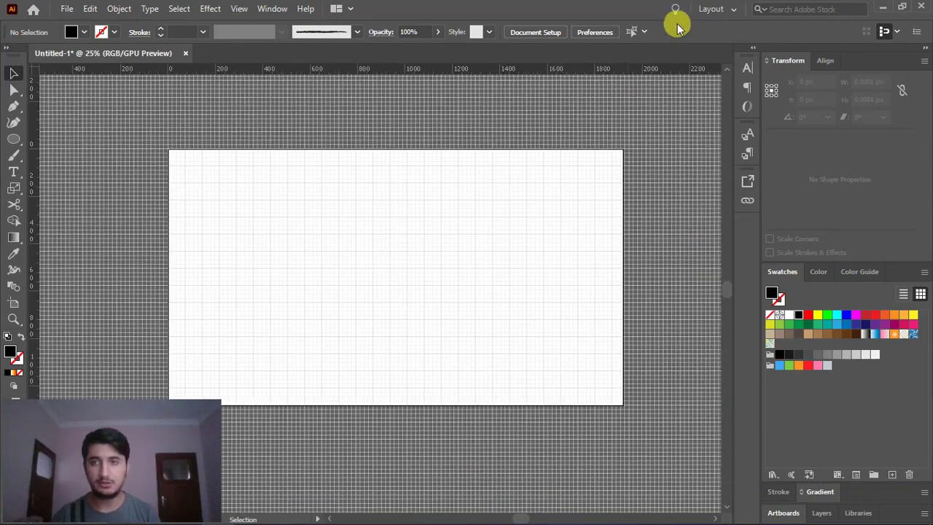
Load the Painting workspace, with green 66FF3C as the fill colour.
{"action": "left_click", "coordinate": [713, 8]}
{"action": "left_click", "coordinate": [729, 86]}
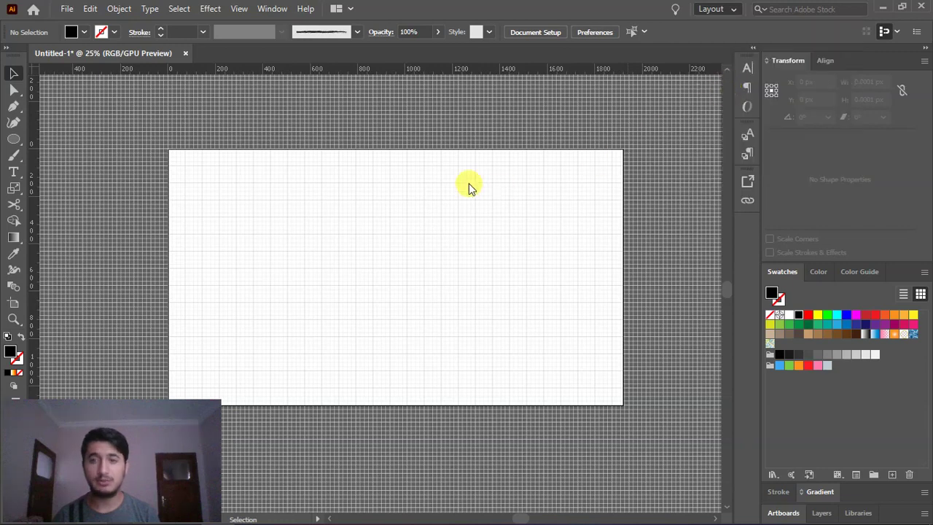
{"action": "left_click", "coordinate": [813, 107]}
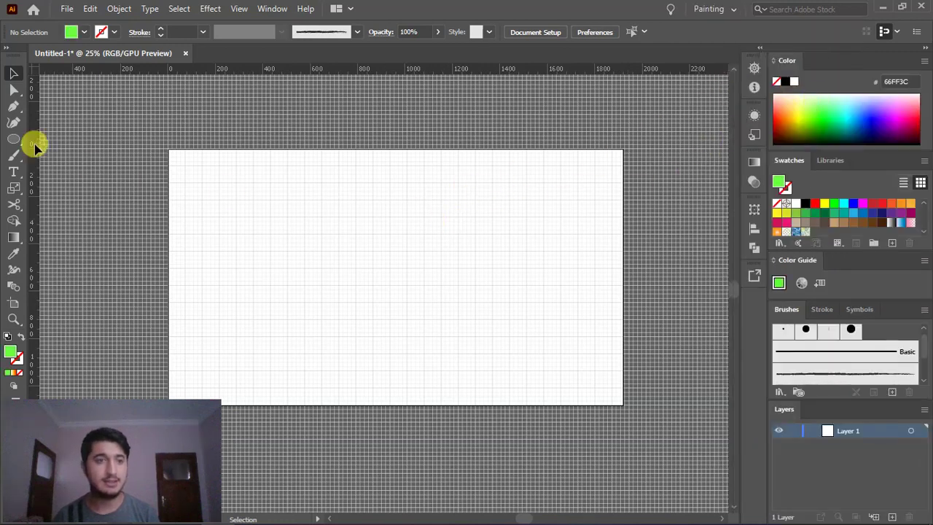
Draw a test ellipse, make it blue 0036D0, delete it, and load Printing and Proofing.
{"action": "left_click", "coordinate": [14, 139]}
{"action": "left_click_drag", "start_coordinate": [226, 254], "coordinate": [455, 275]}
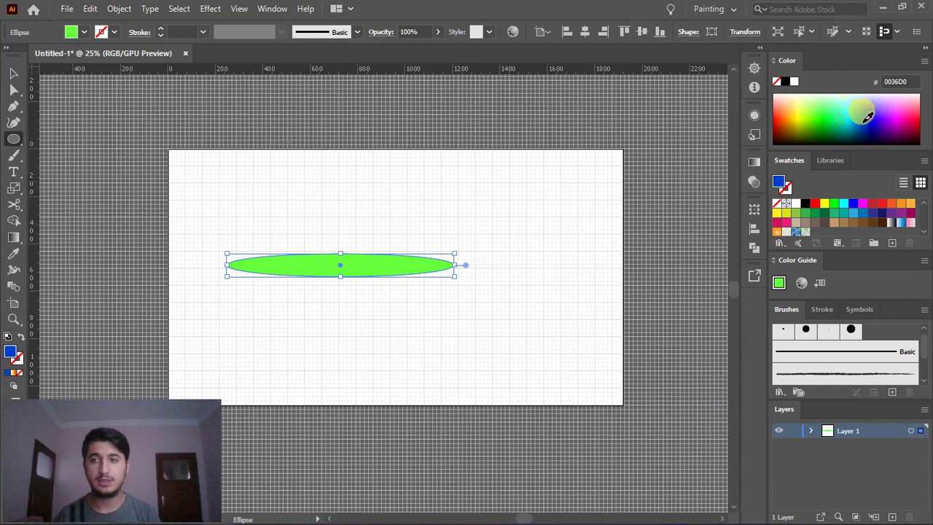
{"action": "left_click", "coordinate": [864, 111]}
{"action": "left_click", "coordinate": [14, 72]}
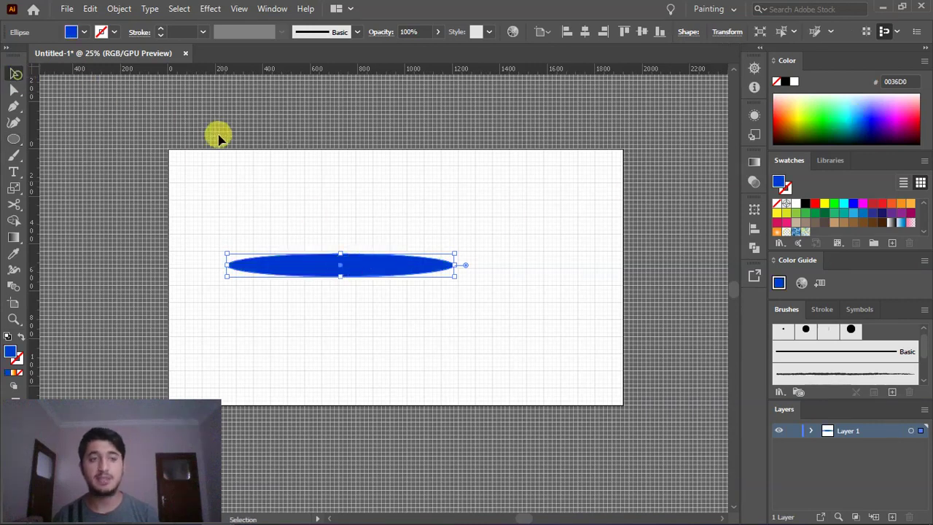
{"action": "key", "text": "Delete"}
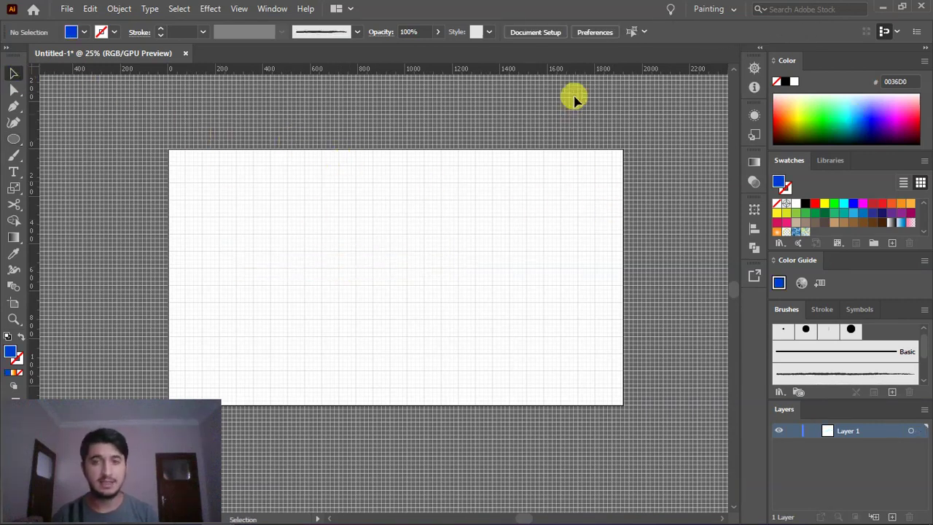
{"action": "left_click", "coordinate": [711, 9]}
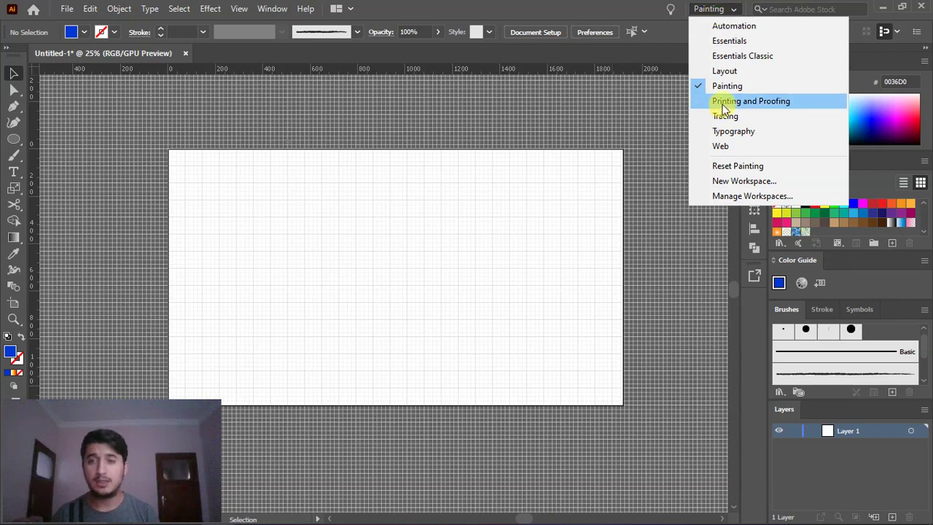
{"action": "left_click", "coordinate": [723, 103]}
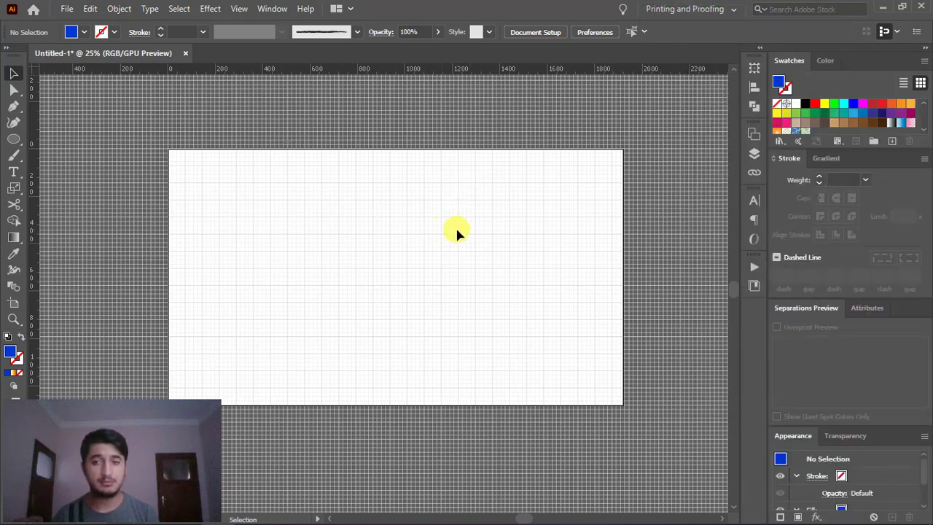
Draw a rectangle in the middle of the artboard and select it.
{"action": "left_click", "coordinate": [14, 140]}
{"action": "left_click_drag", "start_coordinate": [314, 241], "coordinate": [557, 345]}
{"action": "left_click", "coordinate": [11, 71]}
{"action": "left_click", "coordinate": [397, 264]}
{"action": "left_click", "coordinate": [403, 261], "text": "shift"}
{"action": "left_click", "coordinate": [463, 275]}
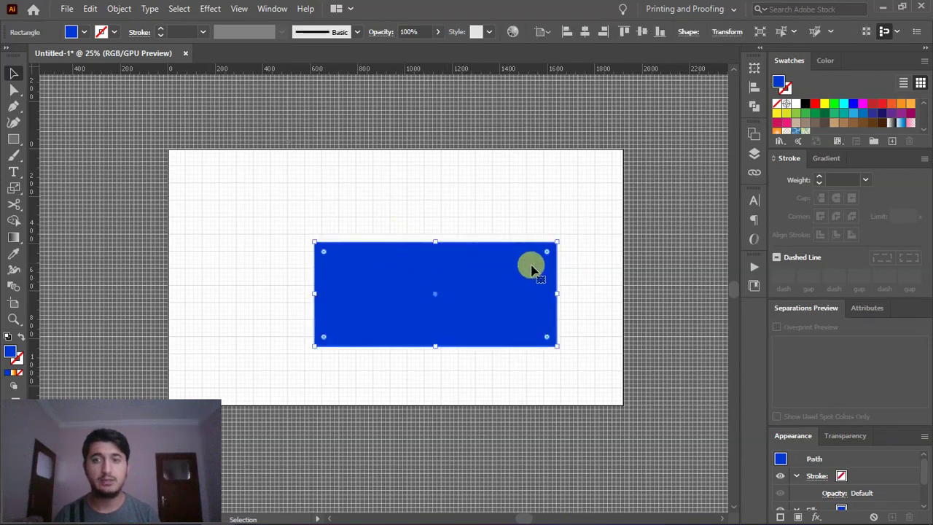
{"action": "left_click", "coordinate": [819, 182]}
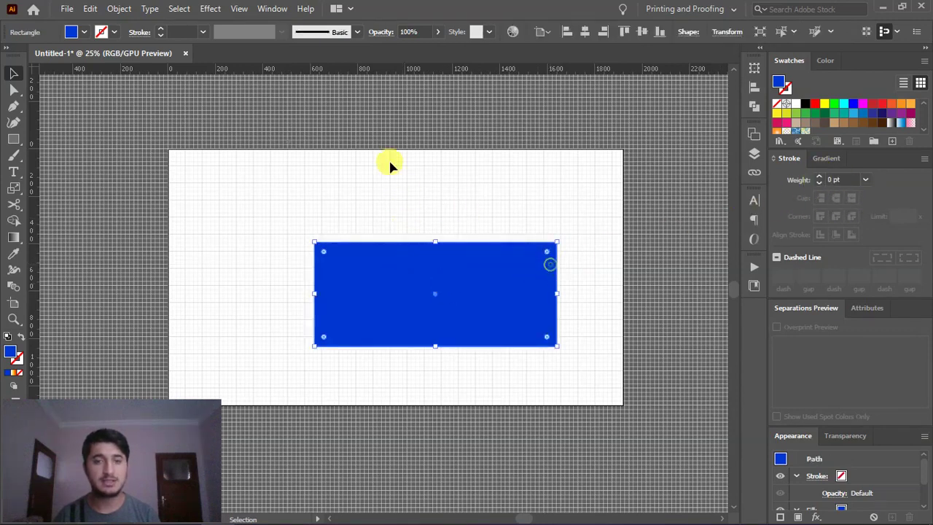
Give the rectangle no fill, a blue stroke and a 30 pt stroke weight.
{"action": "left_click", "coordinate": [71, 32]}
{"action": "left_click", "coordinate": [8, 54]}
{"action": "left_click", "coordinate": [102, 33]}
{"action": "left_click", "coordinate": [105, 64]}
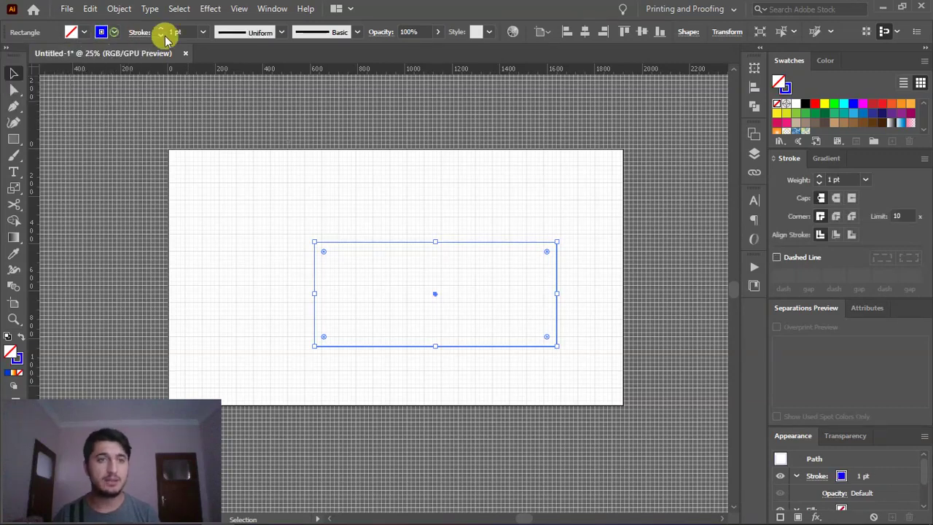
{"action": "type", "text": "30"}
{"action": "key", "text": "Return"}
{"action": "left_click", "coordinate": [347, 158]}
Reselect the rectangle and round its corners.
{"action": "scroll", "coordinate": [448, 217], "scroll_direction": "up", "scroll_amount": 1}
{"action": "scroll", "coordinate": [525, 233], "scroll_direction": "up", "scroll_amount": 1}
{"action": "scroll", "coordinate": [568, 254], "scroll_direction": "up", "scroll_amount": 2}
{"action": "left_click", "coordinate": [551, 260]}
{"action": "scroll", "coordinate": [553, 267], "scroll_direction": "right", "scroll_amount": 1}
{"action": "scroll", "coordinate": [553, 267], "scroll_direction": "up", "scroll_amount": 1}
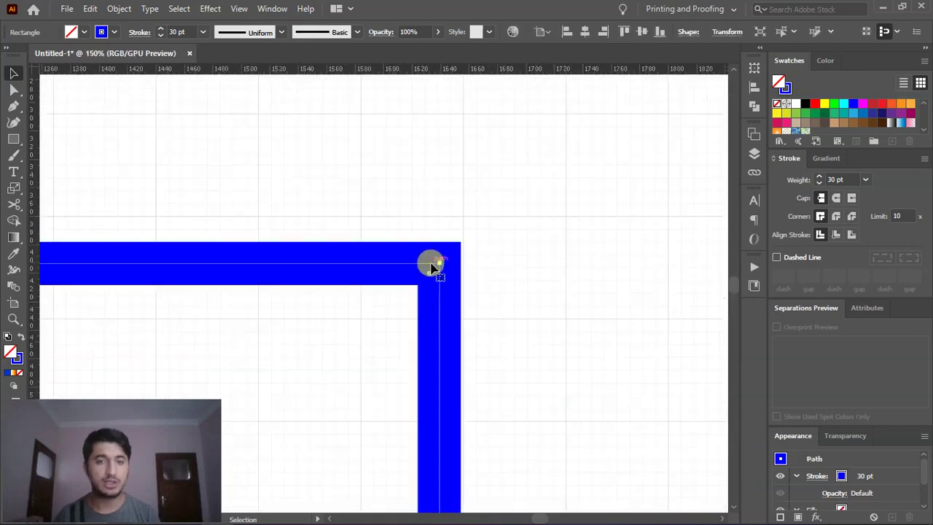
{"action": "left_click_drag", "start_coordinate": [430, 275], "coordinate": [384, 309]}
Undo the corner rounding and compare Center, Inside and Outside alignment of the 30 pt stroke.
{"action": "key", "text": "ctrl+z"}
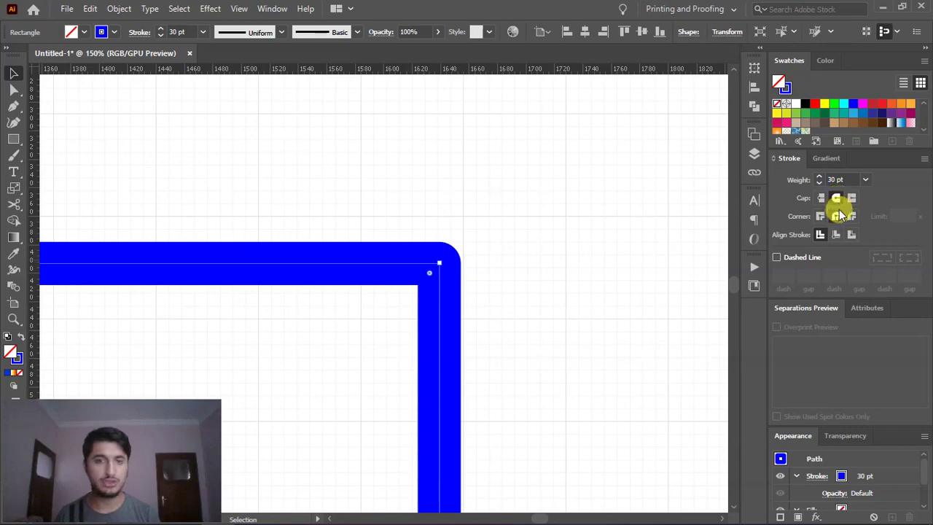
{"action": "key", "text": "ctrl+0"}
{"action": "key", "text": "ctrl+equal"}
{"action": "key", "text": "ctrl+equal"}
{"action": "key", "text": "ctrl+equal"}
{"action": "key", "text": "ctrl+equal"}
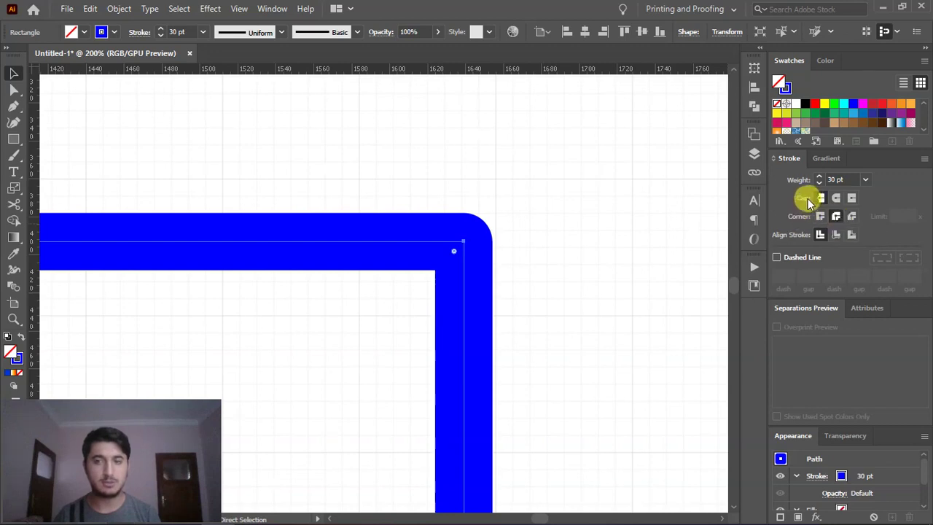
{"action": "left_click", "coordinate": [834, 235]}
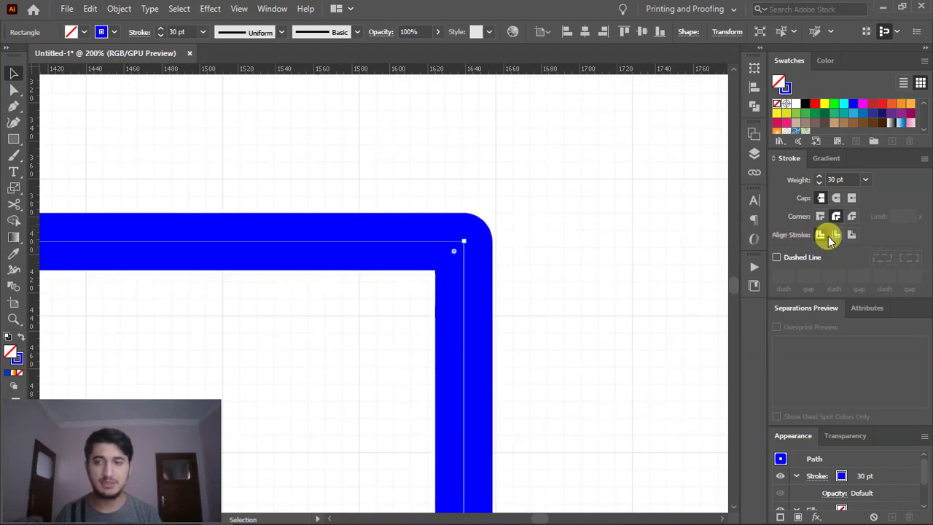
{"action": "left_click", "coordinate": [835, 235]}
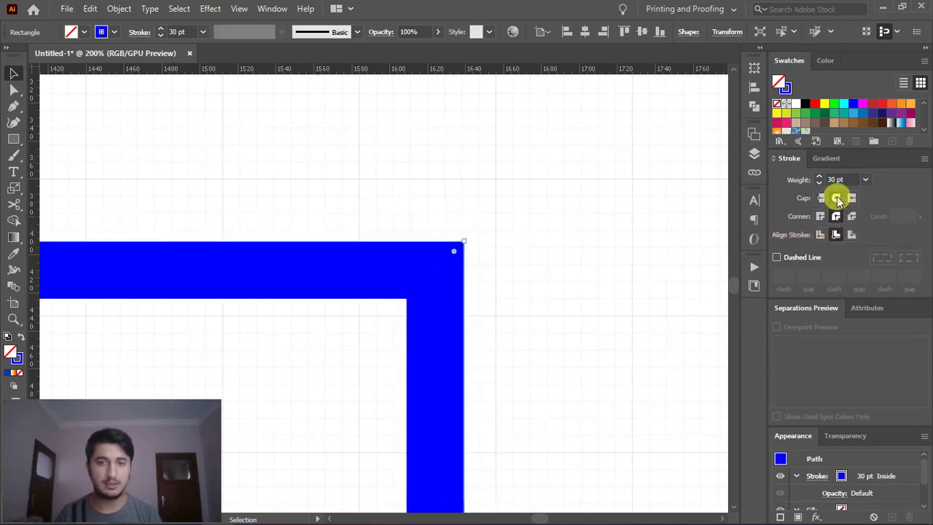
{"action": "left_click", "coordinate": [853, 235]}
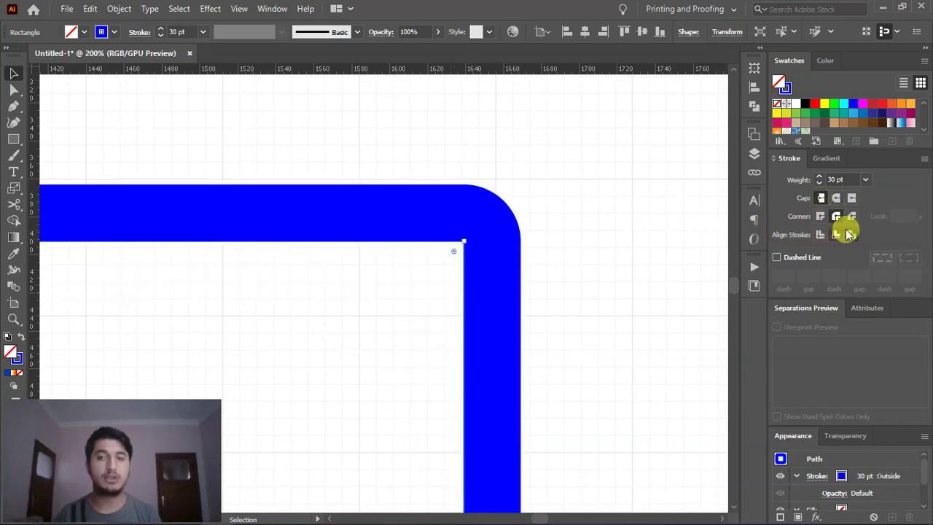
Cycle the stroke alignments again, finishing on Align Stroke to Outside.
{"action": "left_click", "coordinate": [837, 234]}
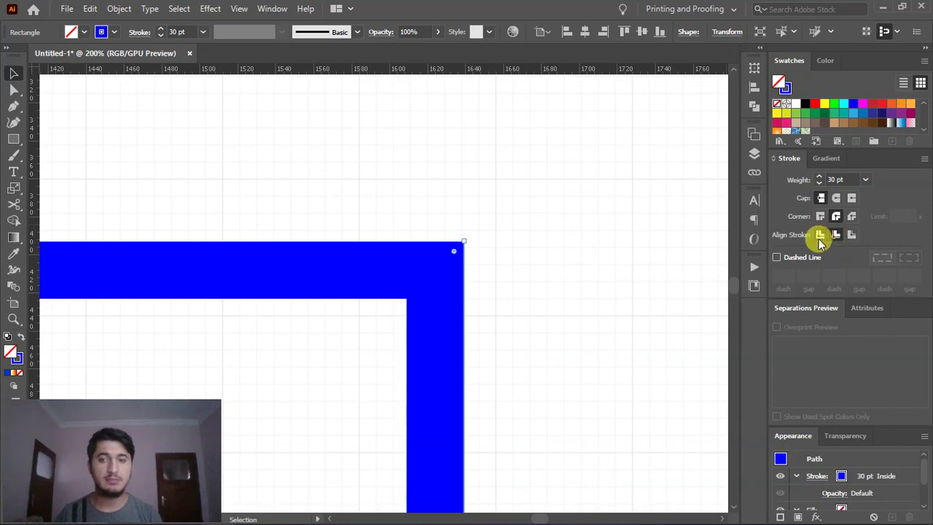
{"action": "left_click", "coordinate": [820, 236]}
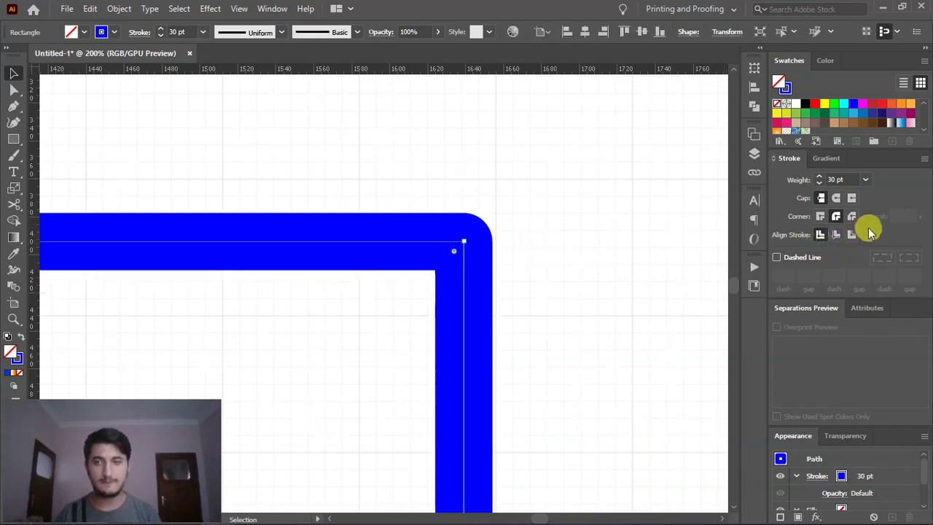
{"action": "left_click", "coordinate": [852, 235]}
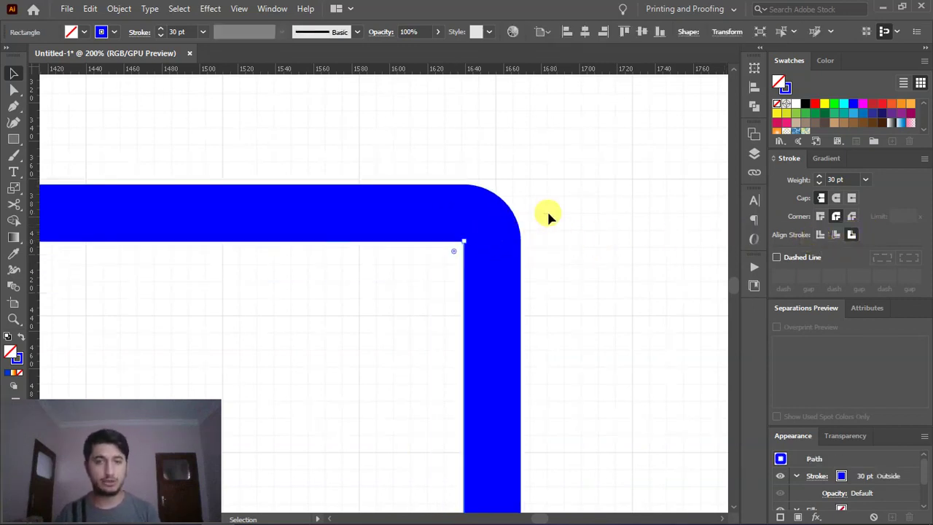
{"action": "left_click", "coordinate": [532, 213]}
{"action": "left_click", "coordinate": [836, 235]}
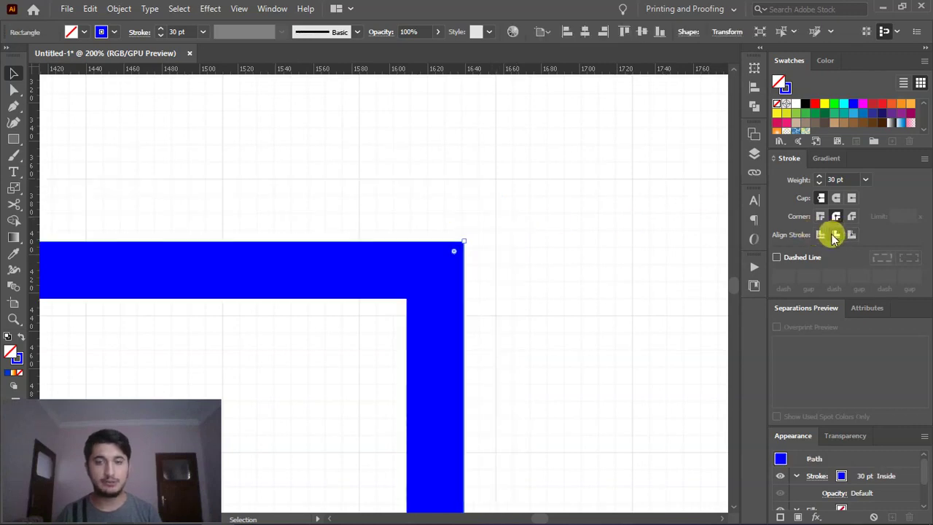
{"action": "left_click", "coordinate": [852, 235]}
{"action": "left_click", "coordinate": [820, 235]}
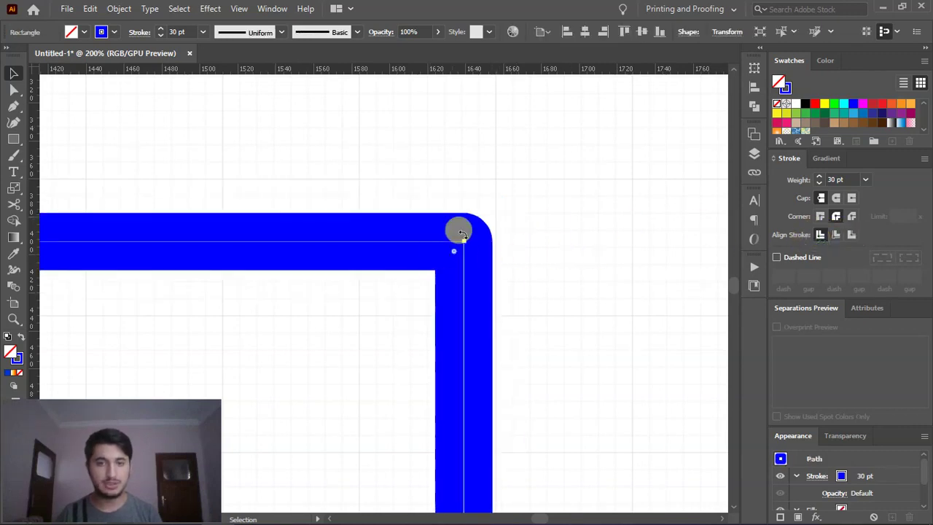
{"action": "left_click", "coordinate": [852, 234]}
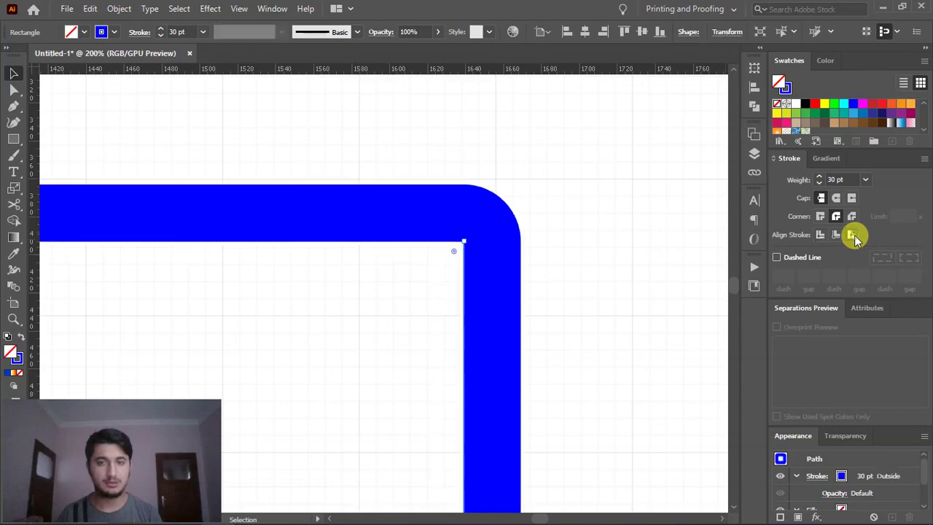
Select the blue-outlined rectangle and drag it to a new spot on the artboard.
{"action": "left_click", "coordinate": [610, 247]}
{"action": "scroll", "coordinate": [511, 265], "scroll_direction": "down", "scroll_amount": 3}
{"action": "scroll", "coordinate": [500, 260], "scroll_direction": "down", "scroll_amount": 3}
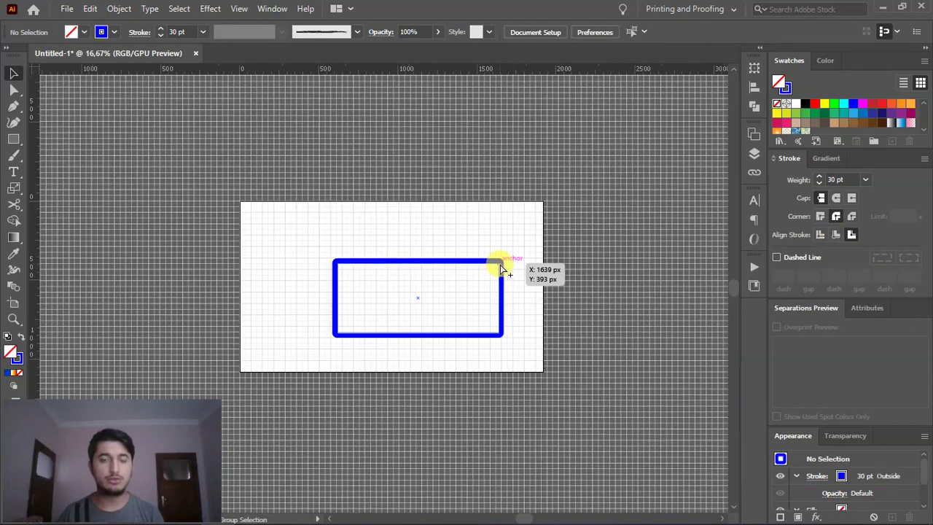
{"action": "scroll", "coordinate": [501, 264], "scroll_direction": "up", "scroll_amount": 3}
{"action": "scroll", "coordinate": [500, 264], "scroll_direction": "up", "scroll_amount": 4}
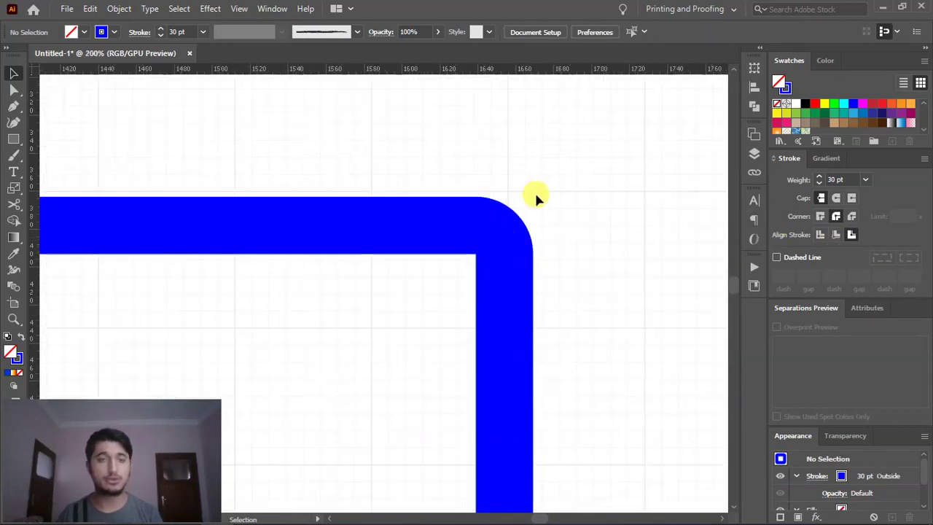
{"action": "left_click", "coordinate": [500, 241]}
{"action": "scroll", "coordinate": [586, 175], "scroll_direction": "down", "scroll_amount": 3}
{"action": "scroll", "coordinate": [503, 178], "scroll_direction": "down", "scroll_amount": 2}
{"action": "scroll", "coordinate": [408, 184], "scroll_direction": "up", "scroll_amount": 1}
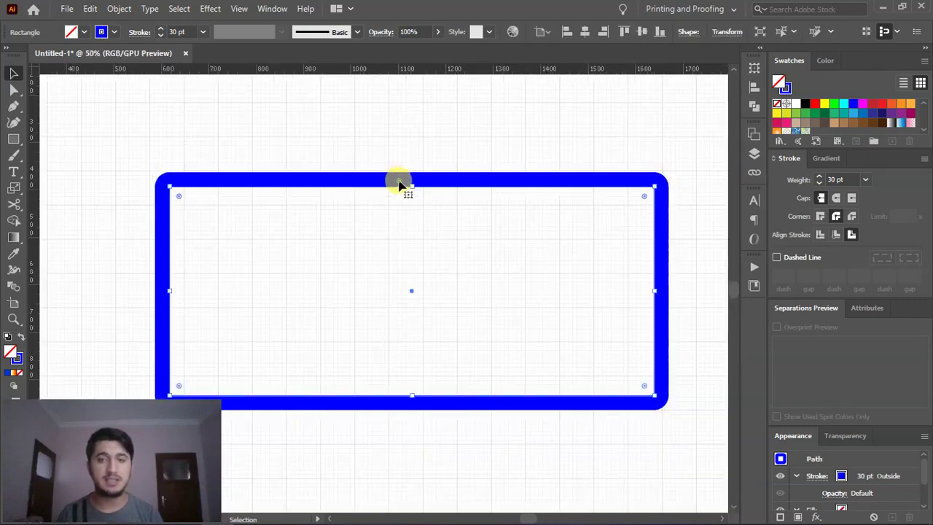
{"action": "left_click_drag", "start_coordinate": [400, 184], "coordinate": [380, 149]}
Nudge the rectangle slightly to the right and leave it selected.
{"action": "scroll", "coordinate": [385, 177], "scroll_direction": "down", "scroll_amount": 2}
{"action": "scroll", "coordinate": [423, 206], "scroll_direction": "up", "scroll_amount": 1}
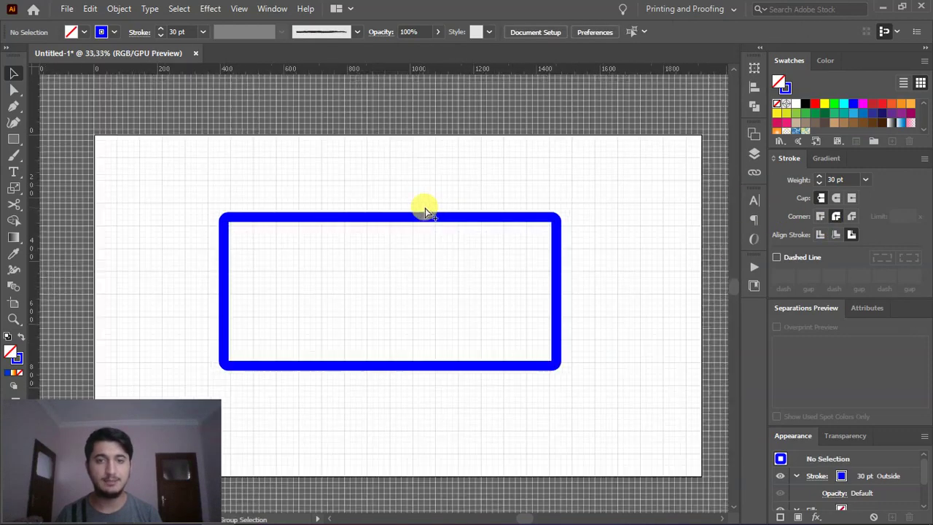
{"action": "left_click_drag", "start_coordinate": [441, 219], "coordinate": [465, 215]}
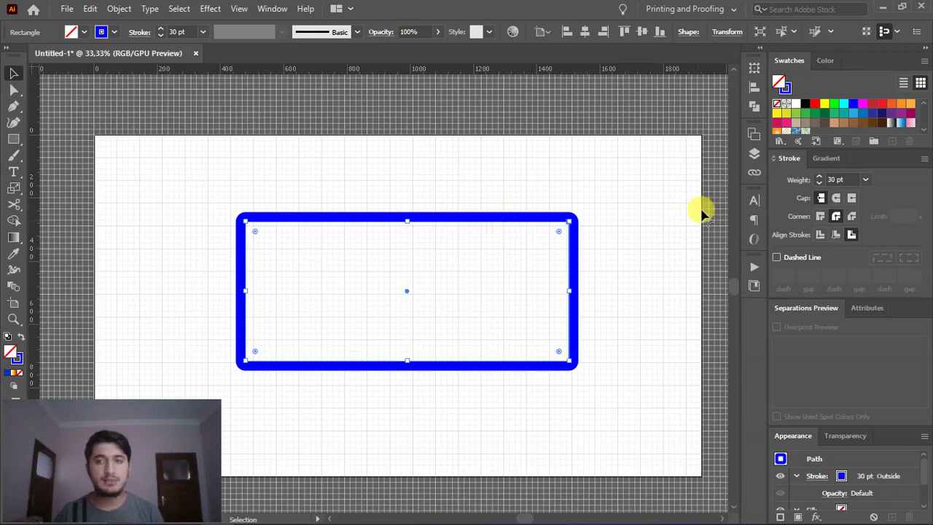
{"action": "left_click", "coordinate": [662, 212]}
{"action": "left_click", "coordinate": [539, 218]}
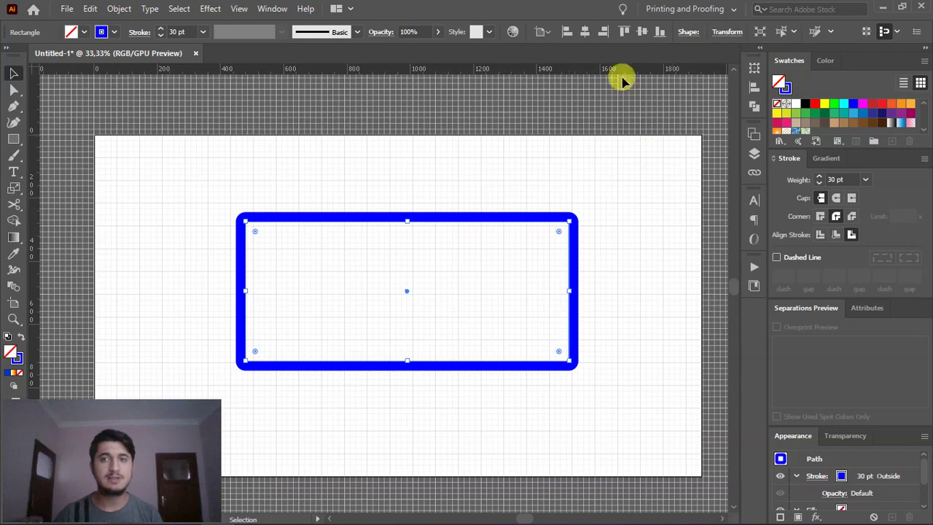
{"action": "scroll", "coordinate": [481, 248], "scroll_direction": "down", "scroll_amount": 1}
{"action": "left_click", "coordinate": [67, 8]}
{"action": "mouse_move", "coordinate": [92, 264]}
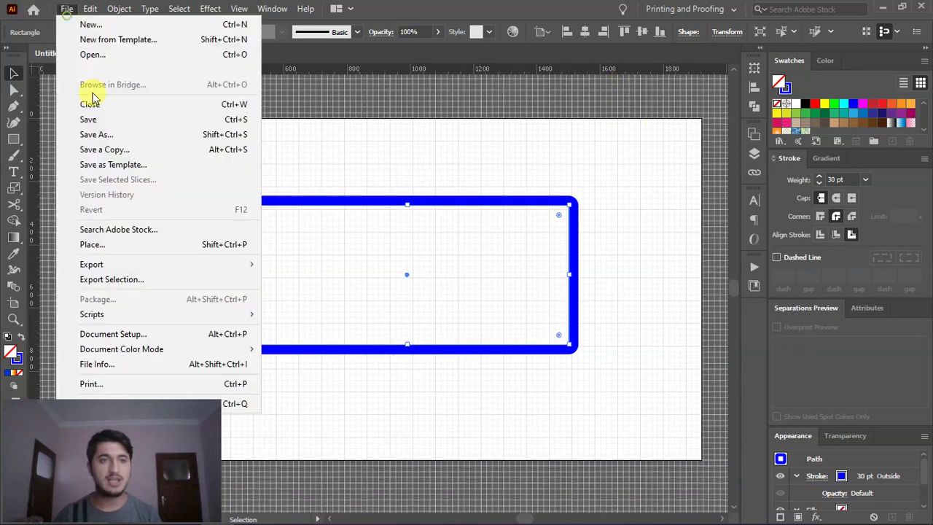
Export the artwork as JPEG to logom.jpg.
{"action": "left_click", "coordinate": [329, 284]}
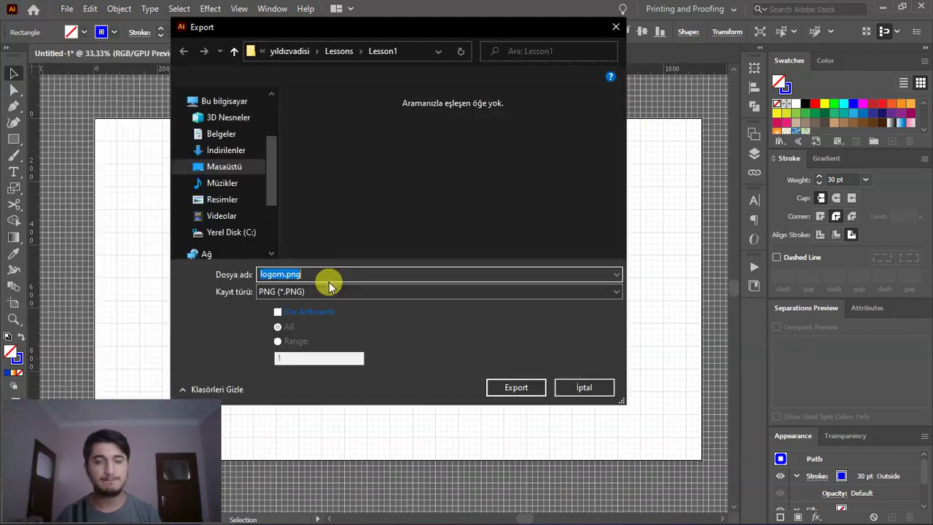
{"action": "left_click", "coordinate": [355, 295]}
{"action": "left_click", "coordinate": [343, 292]}
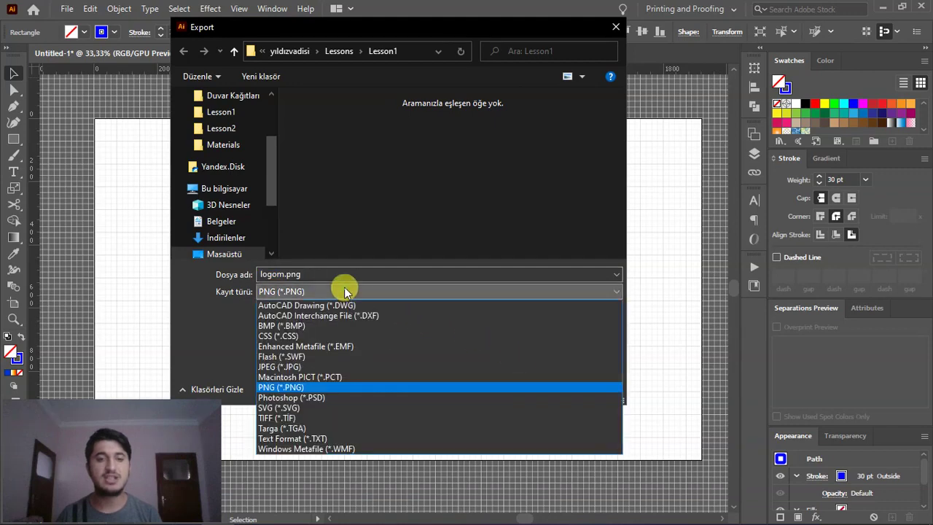
{"action": "left_click", "coordinate": [334, 365]}
{"action": "left_click", "coordinate": [510, 395]}
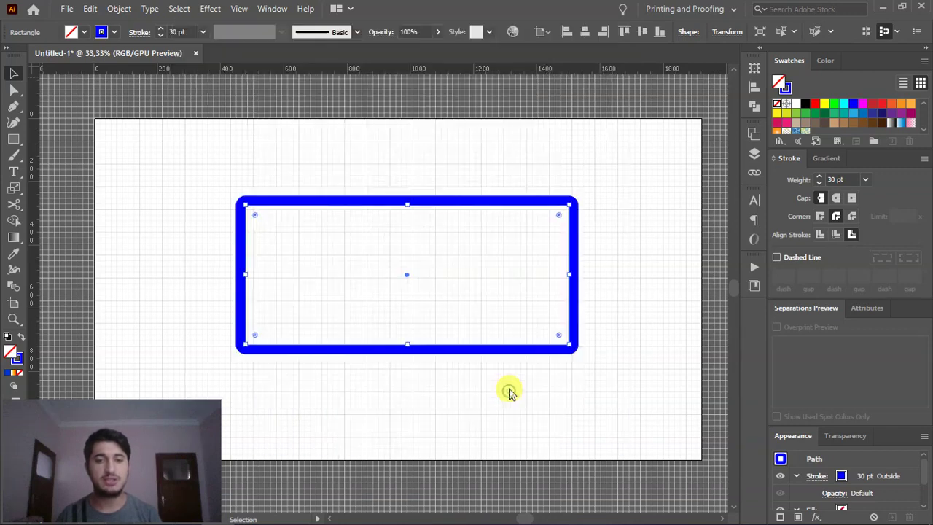
Leave the JPEG colour model at CMYK, cancel the export, and delete the rectangle.
{"action": "left_click", "coordinate": [424, 252]}
{"action": "left_click", "coordinate": [423, 280]}
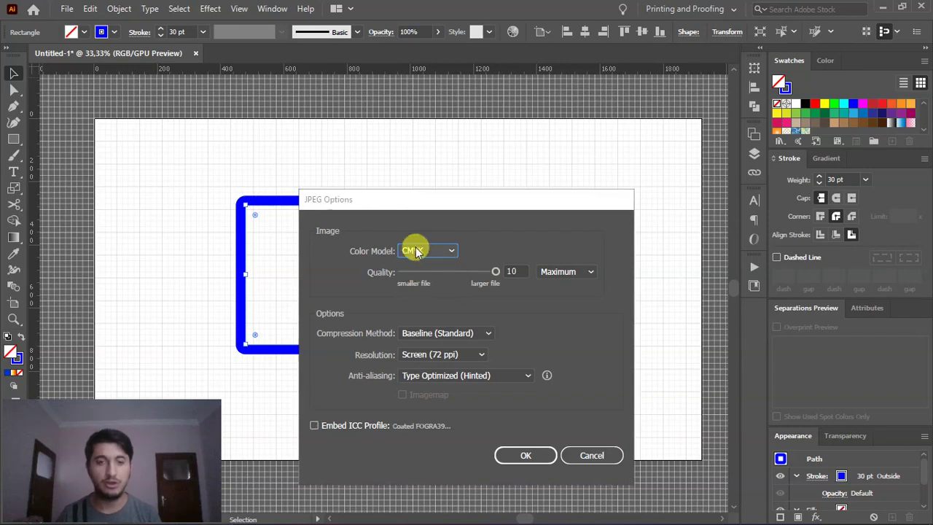
{"action": "left_click", "coordinate": [423, 256]}
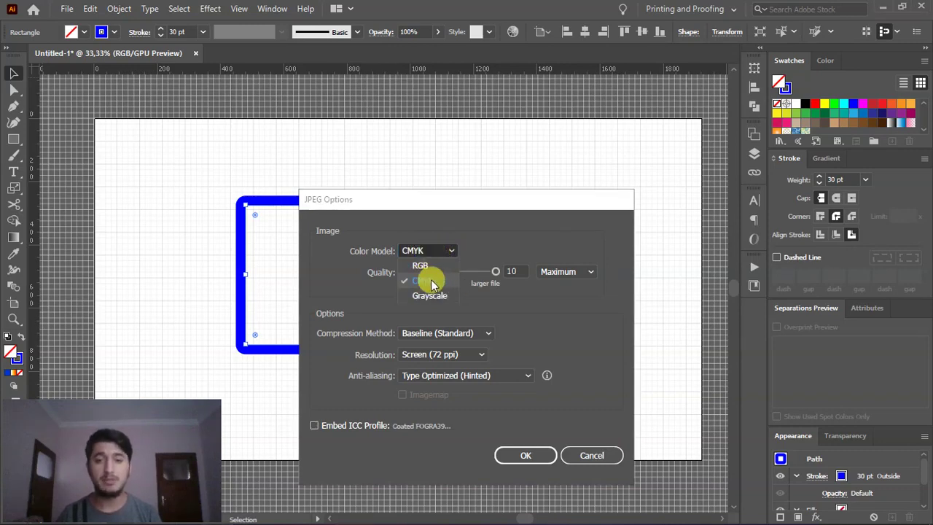
{"action": "left_click", "coordinate": [427, 280]}
{"action": "left_click", "coordinate": [583, 451]}
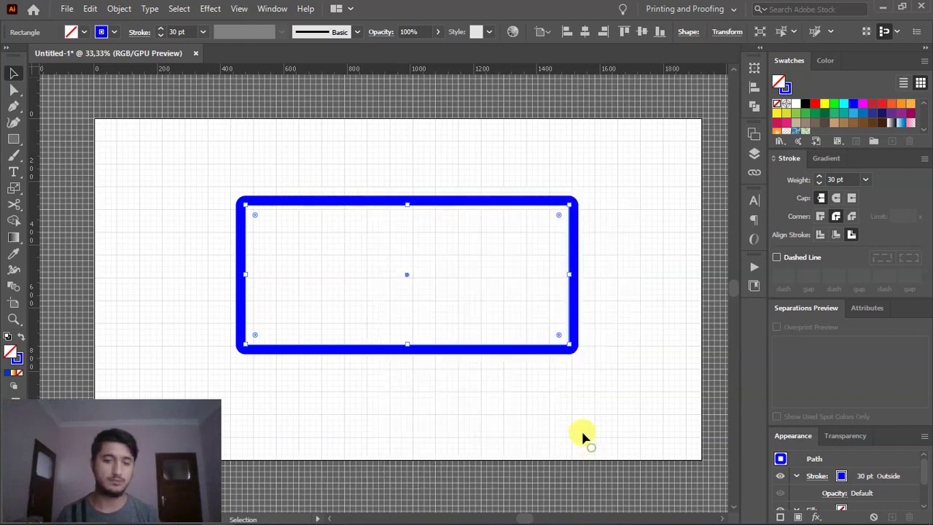
{"action": "key", "text": "Delete"}
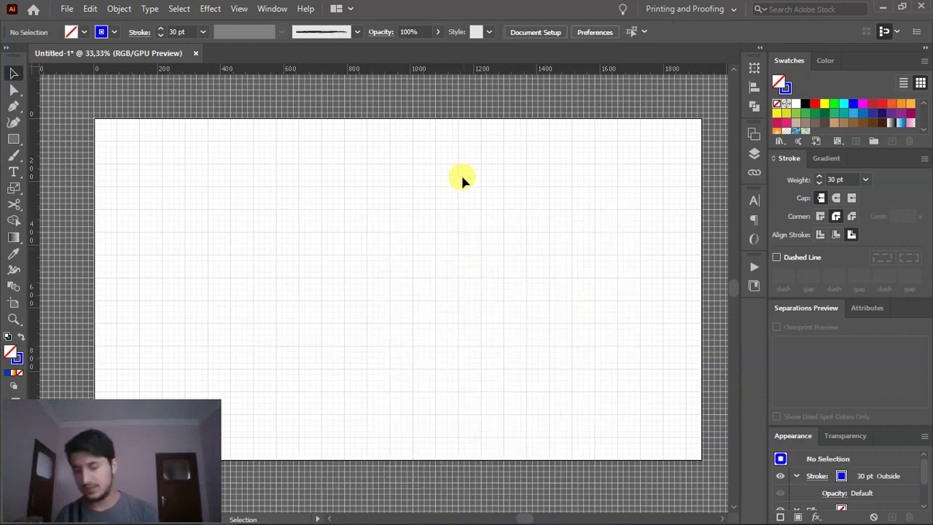
Switch to the Tracing workspace and toggle the grid and transparency grid.
{"action": "left_click", "coordinate": [656, 9]}
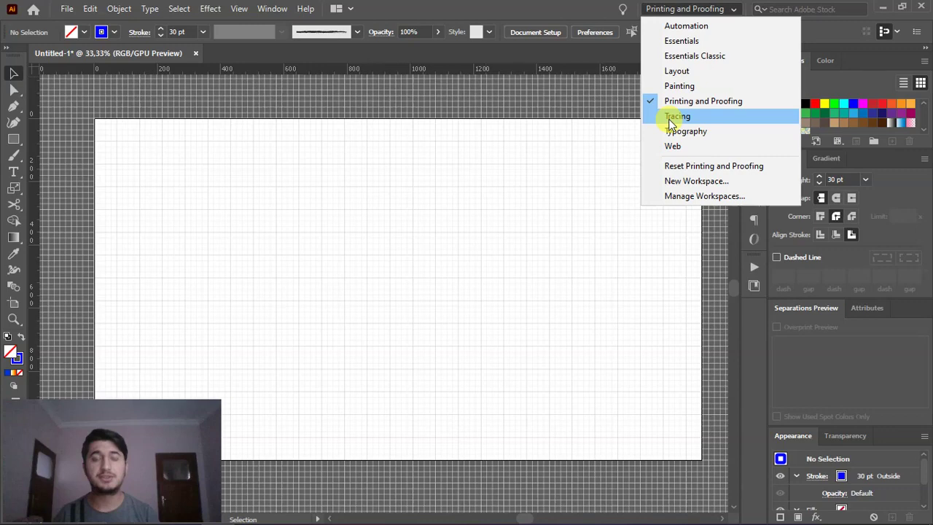
{"action": "left_click", "coordinate": [672, 122]}
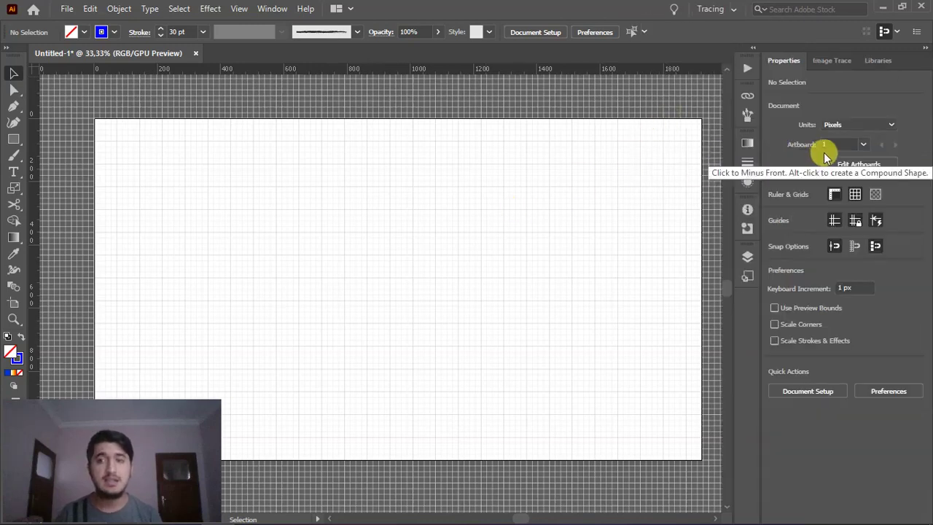
{"action": "left_click", "coordinate": [866, 191]}
{"action": "scroll", "coordinate": [466, 216], "scroll_direction": "right", "scroll_amount": 1}
{"action": "left_click", "coordinate": [855, 194]}
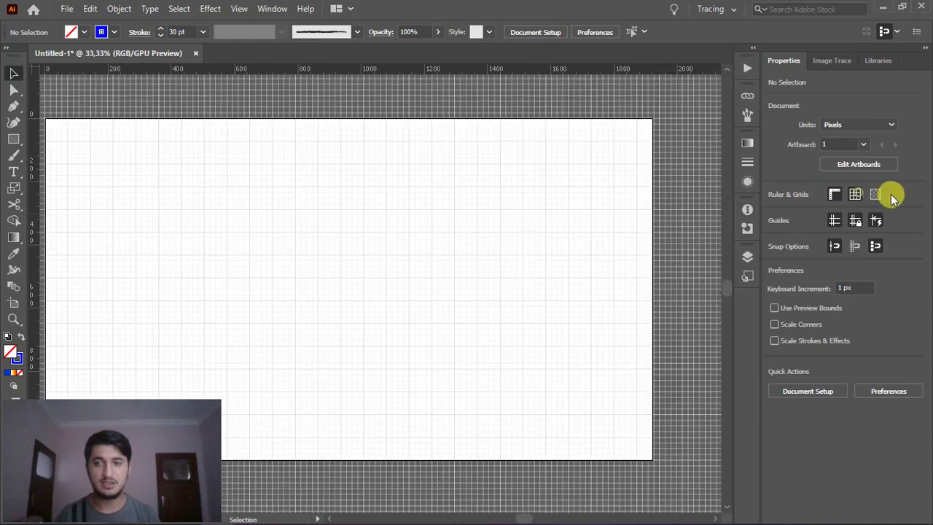
{"action": "left_click", "coordinate": [874, 194]}
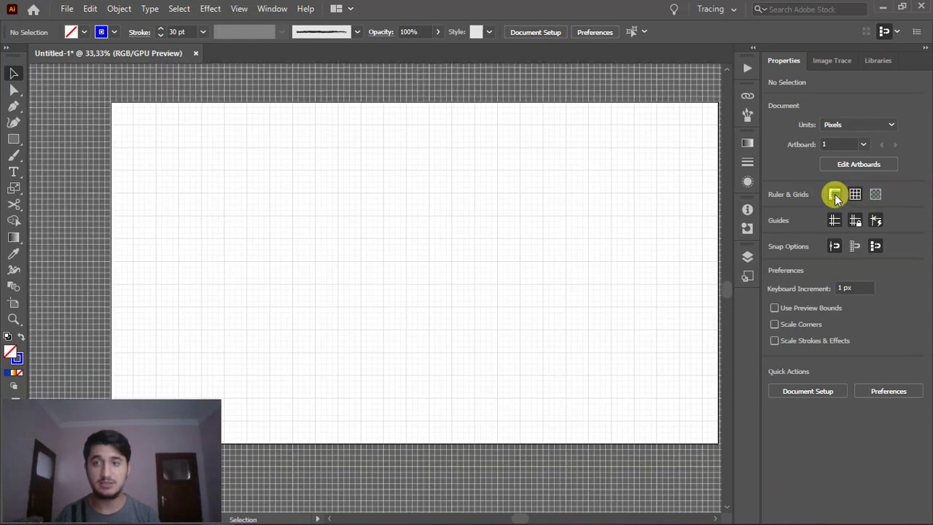
Drag horizontal guides from the ruler, undo them, and switch to the Typography workspace.
{"action": "left_click_drag", "start_coordinate": [341, 73], "coordinate": [349, 175]}
{"action": "key", "text": "ctrl+z"}
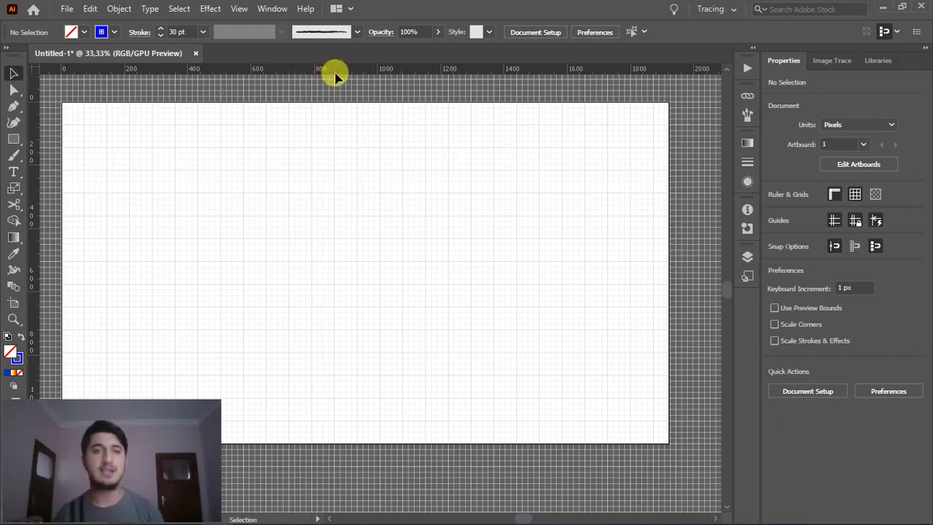
{"action": "scroll", "coordinate": [341, 77], "scroll_direction": "left", "scroll_amount": 2}
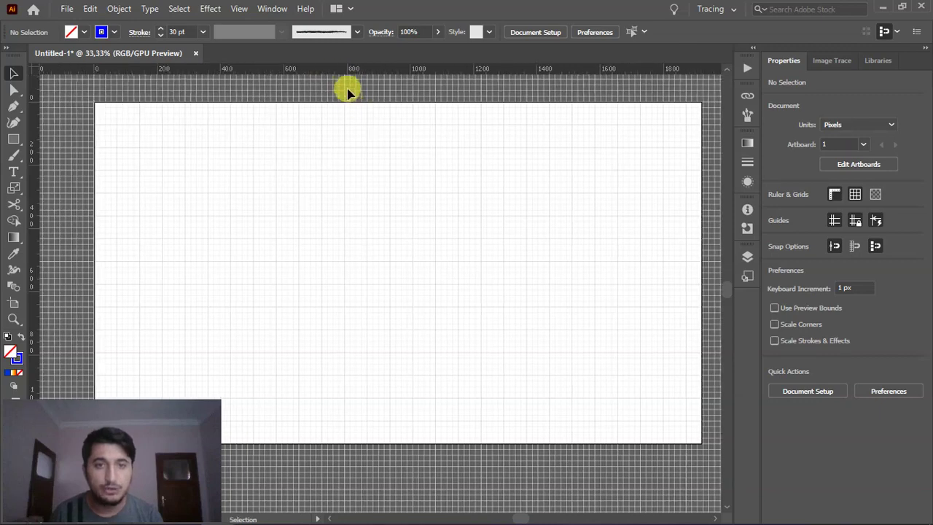
{"action": "left_click_drag", "start_coordinate": [341, 124], "coordinate": [342, 125]}
{"action": "scroll", "coordinate": [344, 66], "scroll_direction": "up", "scroll_amount": 3}
{"action": "scroll", "coordinate": [342, 76], "scroll_direction": "up", "scroll_amount": 3}
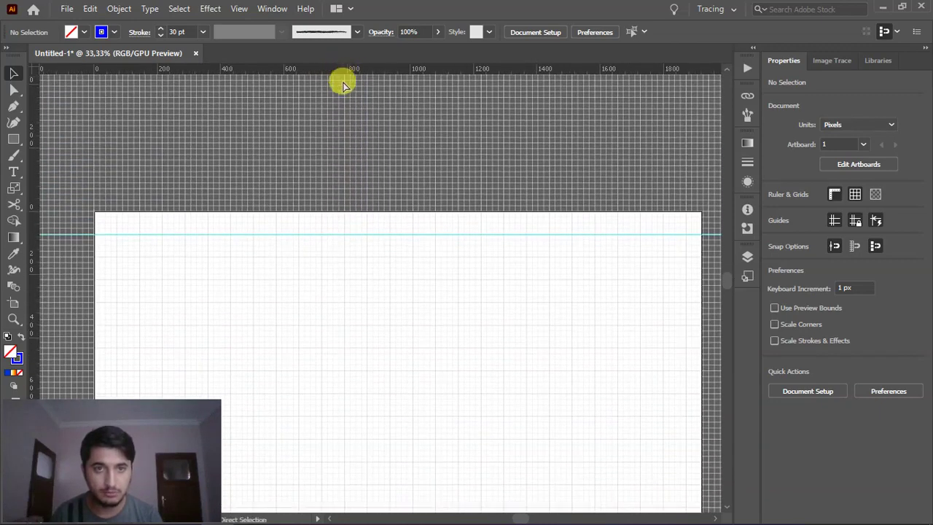
{"action": "scroll", "coordinate": [353, 109], "scroll_direction": "down", "scroll_amount": 5}
{"action": "scroll", "coordinate": [350, 80], "scroll_direction": "down", "scroll_amount": 1}
{"action": "left_click_drag", "start_coordinate": [348, 71], "coordinate": [351, 155]}
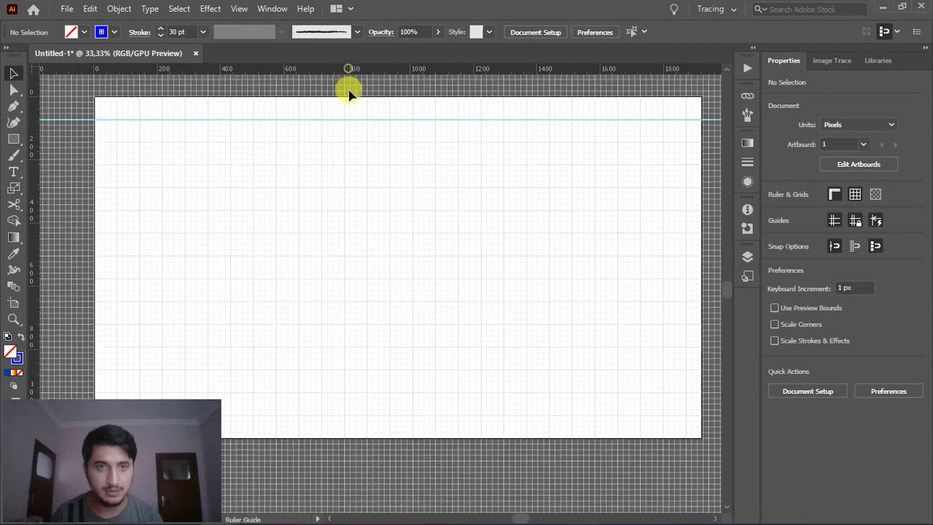
{"action": "left_click_drag", "start_coordinate": [342, 210], "coordinate": [340, 210]}
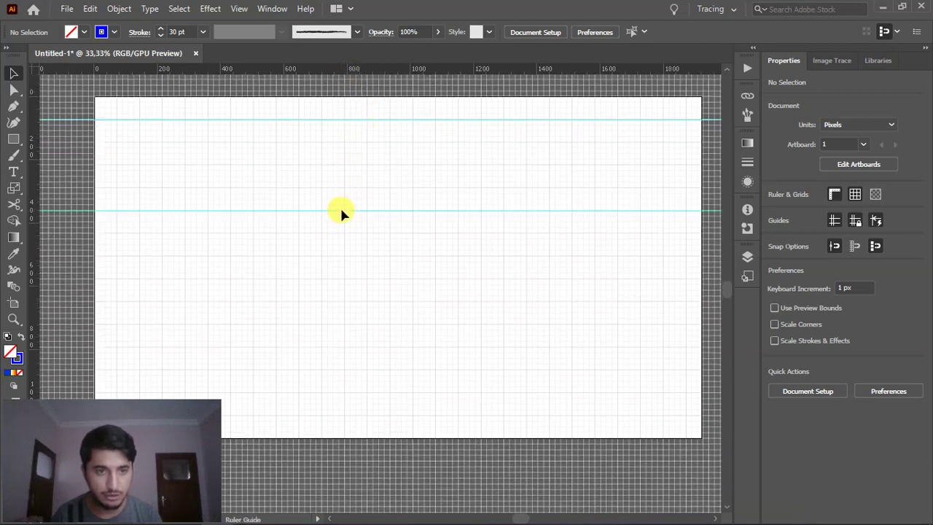
{"action": "key", "text": "ctrl+z"}
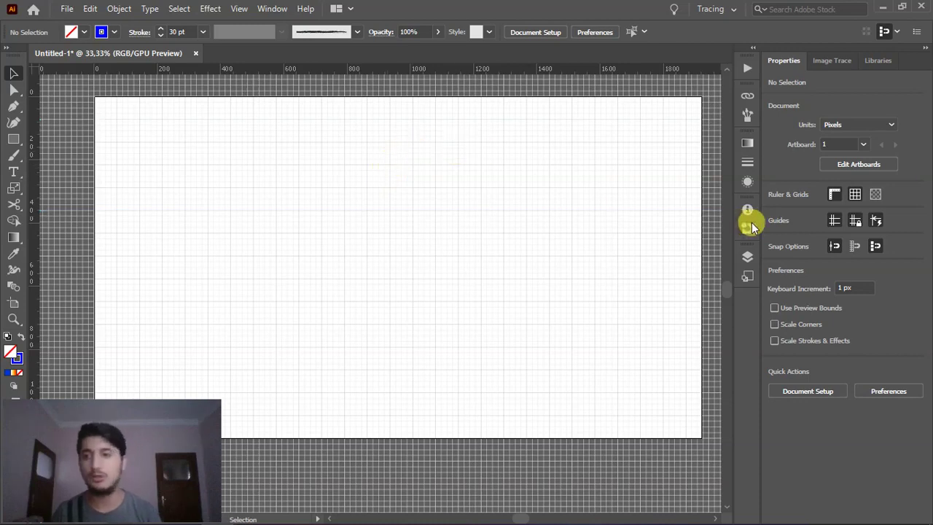
{"action": "left_click", "coordinate": [707, 10]}
{"action": "left_click", "coordinate": [721, 133]}
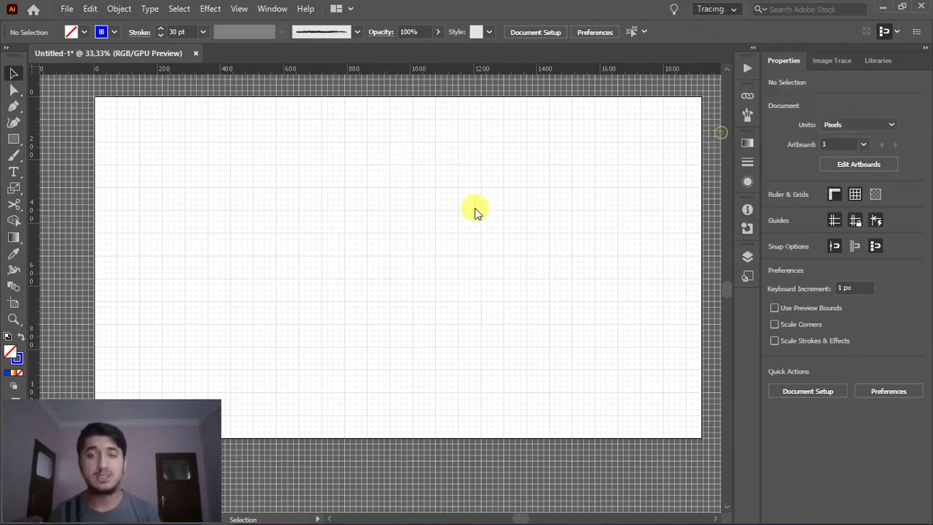
Draw a 440 px blue-outlined test circle with the Ellipse tool.
{"action": "left_click", "coordinate": [14, 141]}
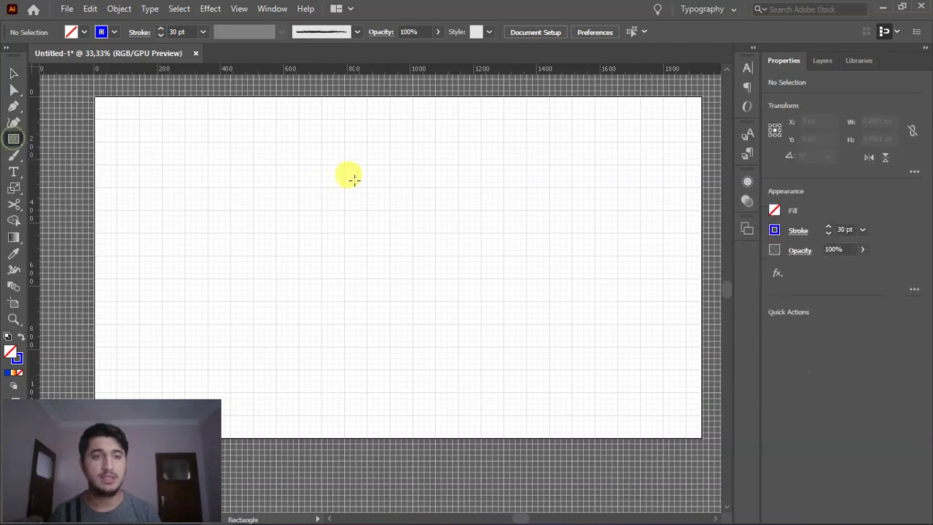
{"action": "left_click_drag", "start_coordinate": [17, 137], "coordinate": [80, 152]}
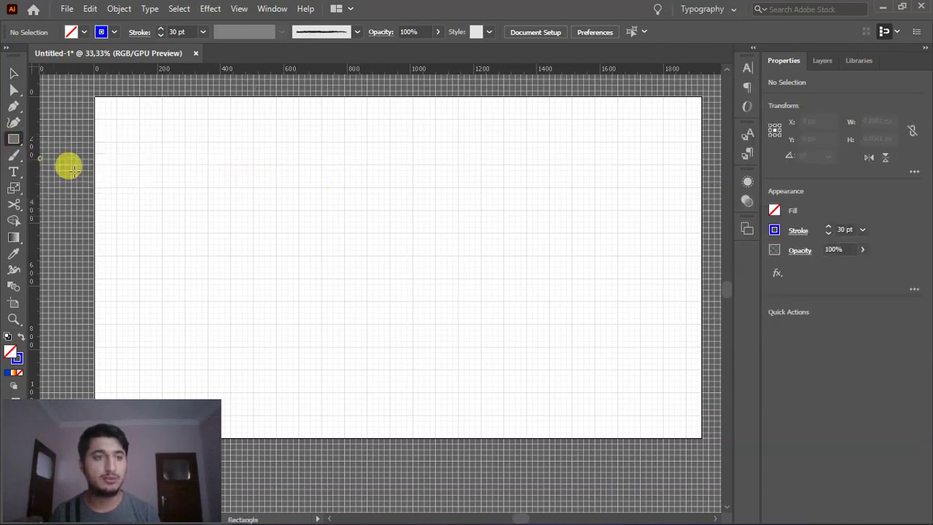
{"action": "left_click_drag", "start_coordinate": [387, 232], "coordinate": [510, 311]}
{"action": "key", "text": "ctrl+z"}
{"action": "left_click_drag", "start_coordinate": [420, 272], "coordinate": [490, 333]}
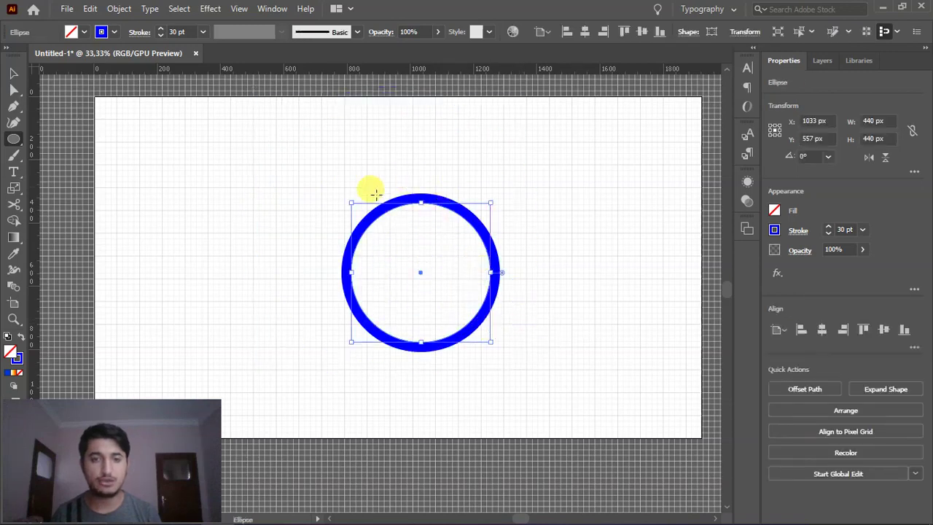
{"action": "left_click", "coordinate": [13, 76]}
{"action": "left_click", "coordinate": [382, 193]}
{"action": "left_click", "coordinate": [406, 207]}
{"action": "left_click", "coordinate": [387, 185]}
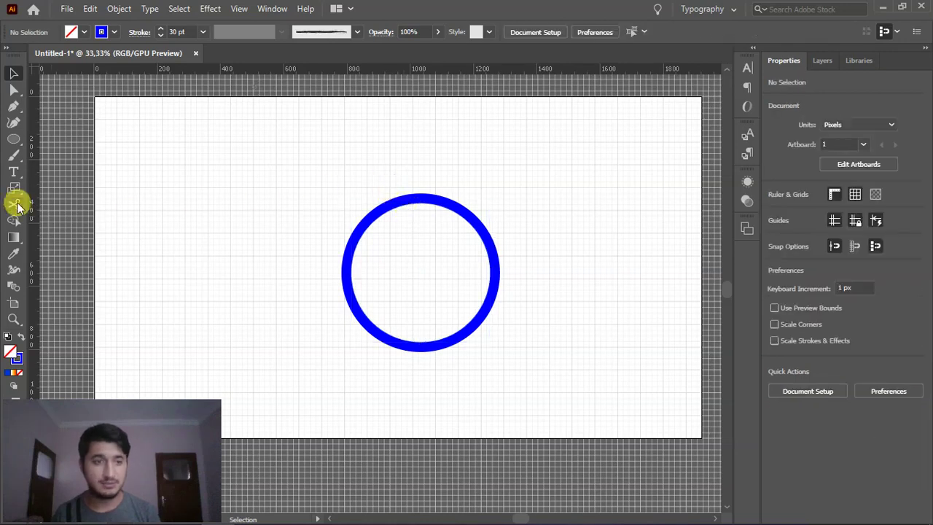
Try the Type on a Path tool on the circle's outline and dismiss the warning.
{"action": "left_click", "coordinate": [13, 172]}
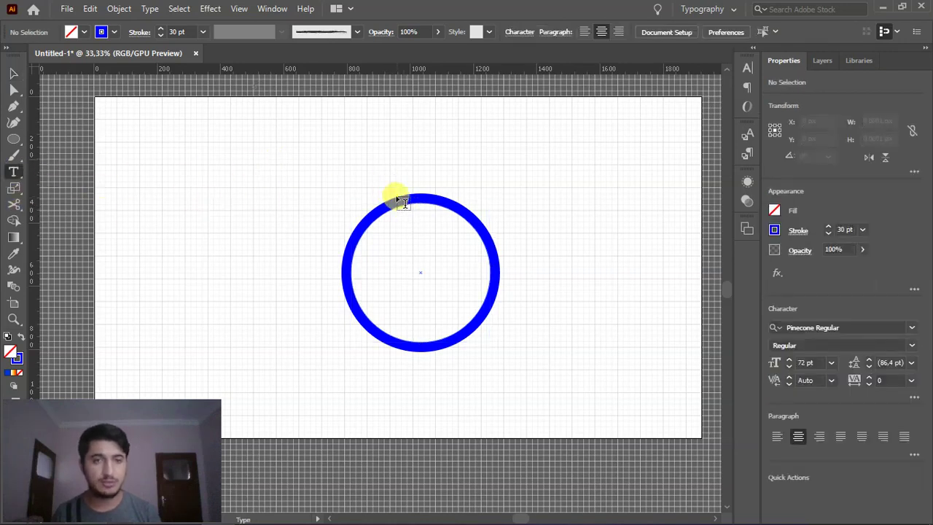
{"action": "right_click", "coordinate": [14, 173]}
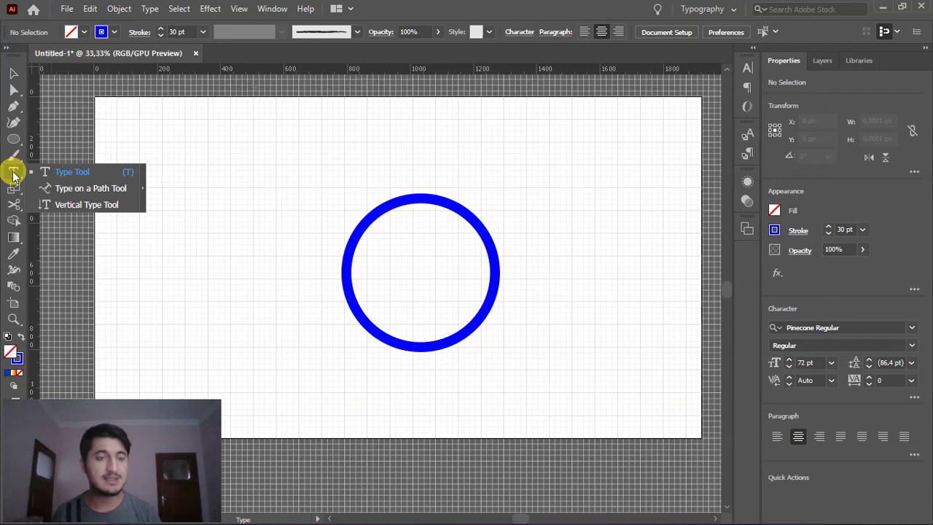
{"action": "left_click", "coordinate": [73, 186]}
{"action": "scroll", "coordinate": [219, 186], "scroll_direction": "right", "scroll_amount": 1}
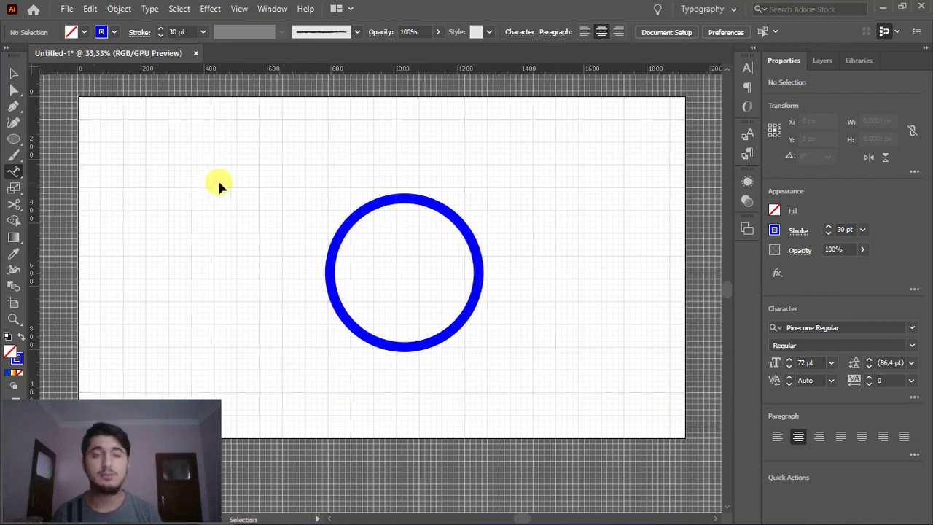
{"action": "scroll", "coordinate": [219, 186], "scroll_direction": "right", "scroll_amount": 1}
{"action": "right_click", "coordinate": [25, 175]}
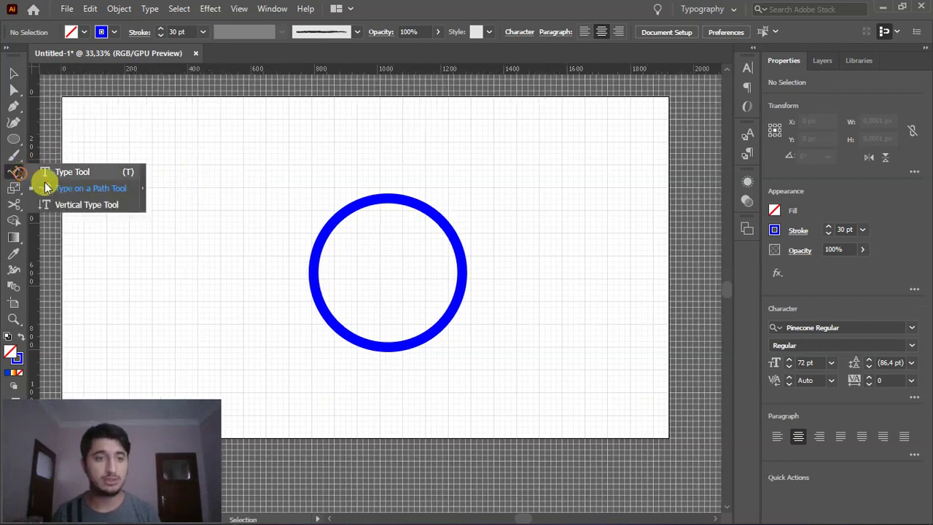
{"action": "left_click", "coordinate": [73, 187]}
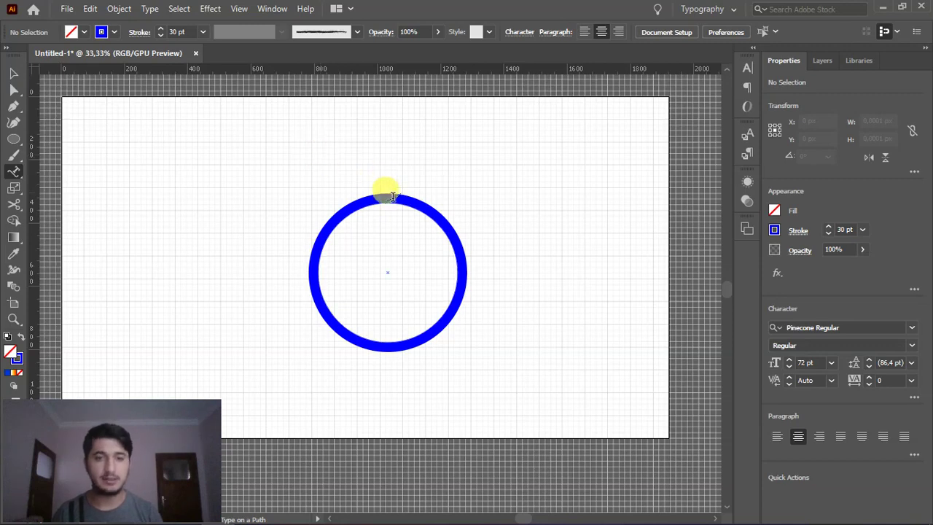
{"action": "scroll", "coordinate": [391, 207], "scroll_direction": "up", "scroll_amount": 3}
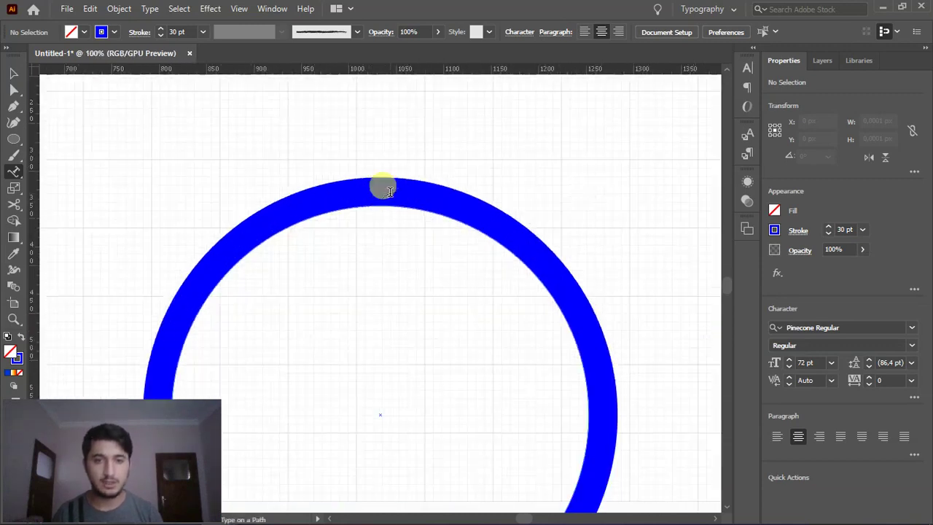
{"action": "left_click", "coordinate": [384, 187]}
{"action": "left_click", "coordinate": [587, 288]}
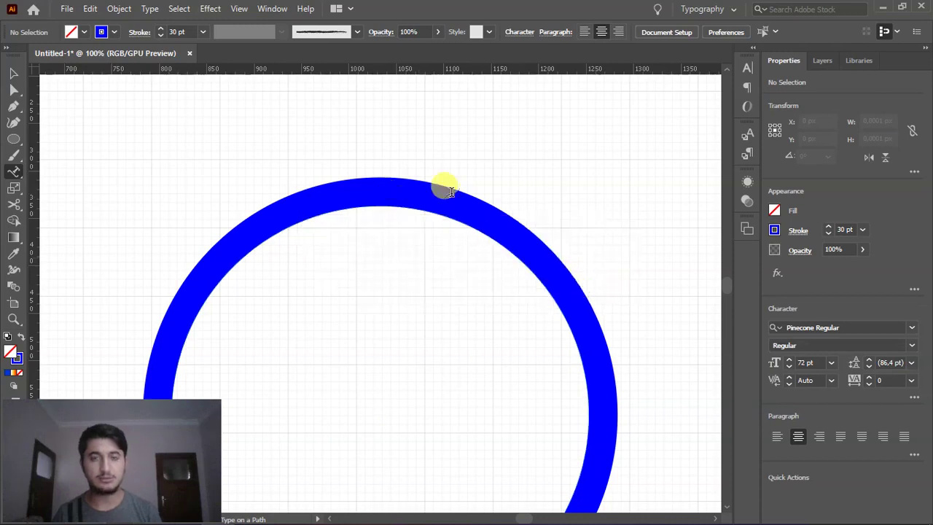
Select the test circle and delete it.
{"action": "key", "text": "v"}
{"action": "left_click", "coordinate": [374, 195]}
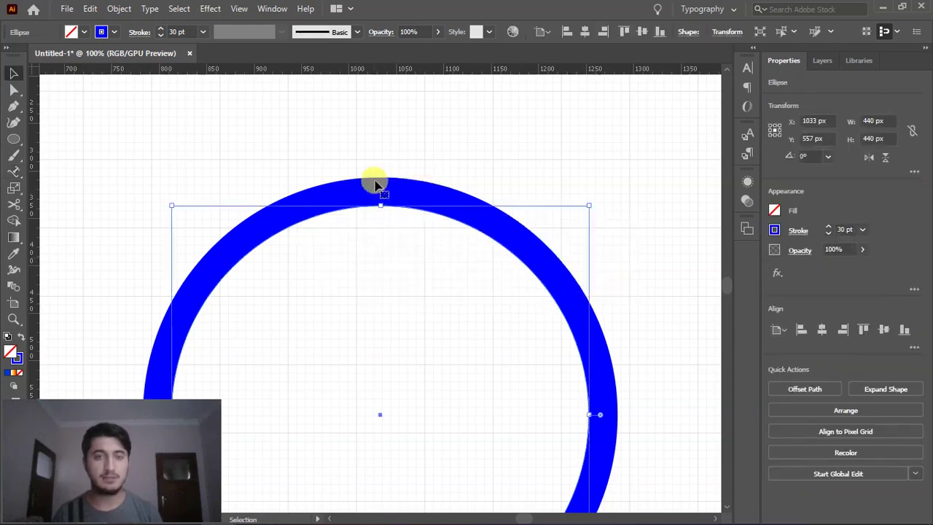
{"action": "key", "text": "ctrl+minus"}
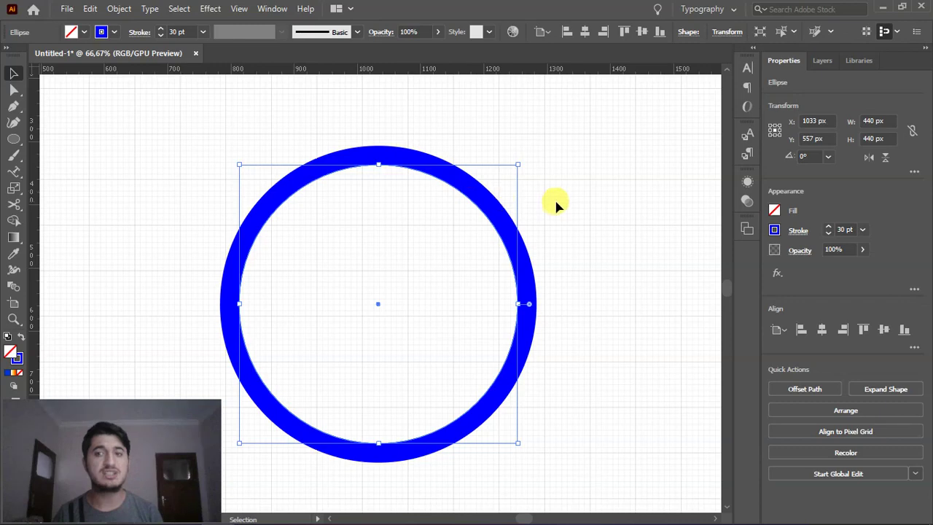
{"action": "key", "text": "Delete"}
{"action": "key", "text": "shift+grave"}
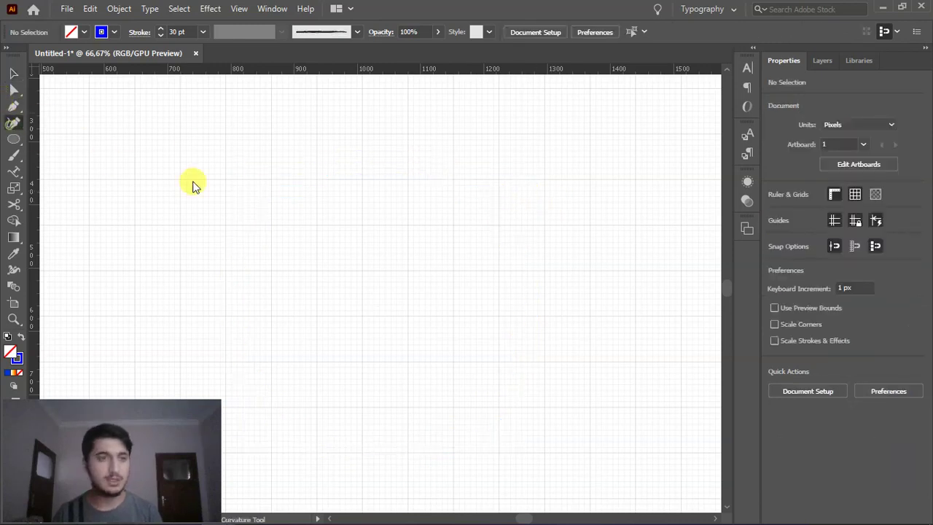
Draw a four-point S-shaped curve with the Curvature tool and deselect it.
{"action": "left_click", "coordinate": [270, 178]}
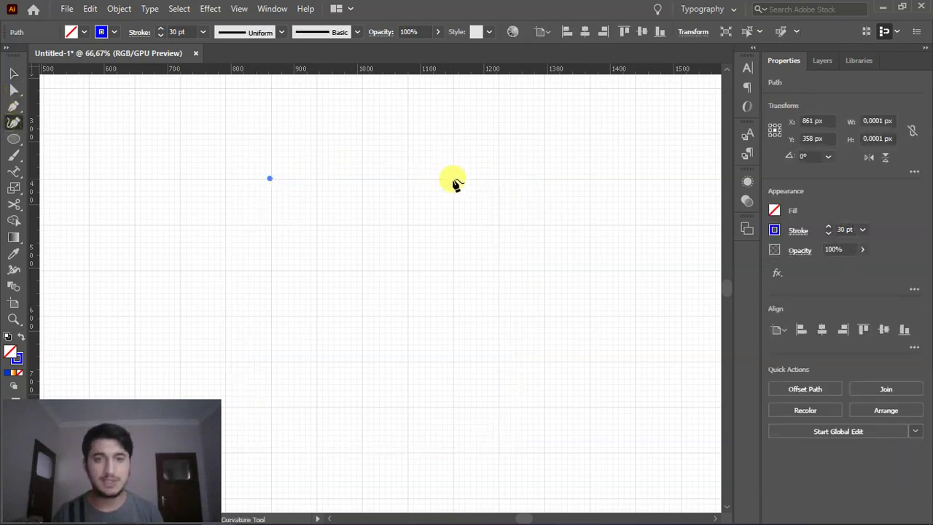
{"action": "left_click", "coordinate": [410, 226]}
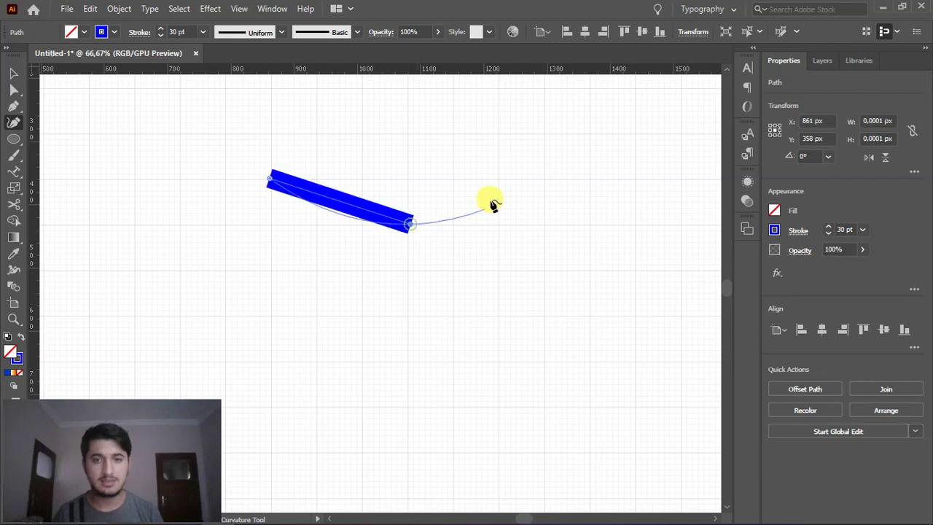
{"action": "left_click", "coordinate": [500, 178]}
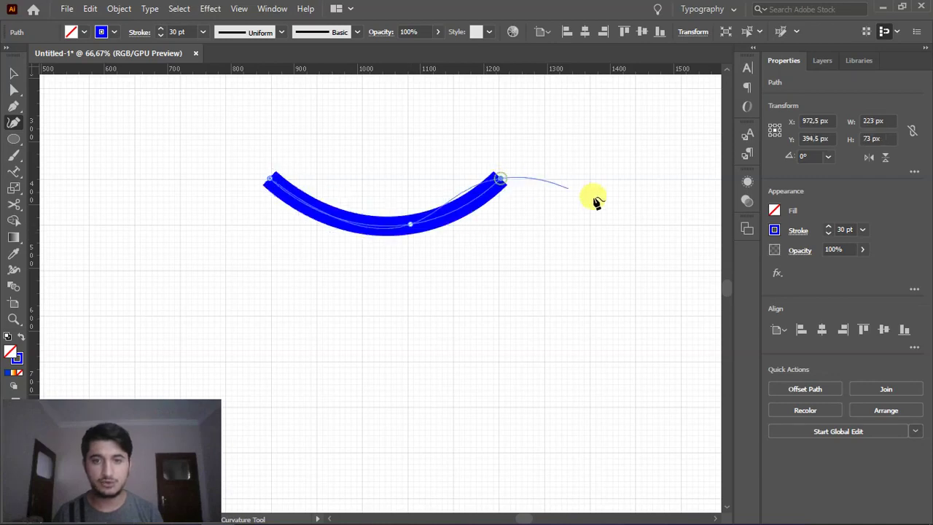
{"action": "left_click", "coordinate": [632, 225]}
{"action": "key", "text": "a"}
{"action": "left_click", "coordinate": [594, 250]}
{"action": "scroll", "coordinate": [402, 188], "scroll_direction": "right", "scroll_amount": 2}
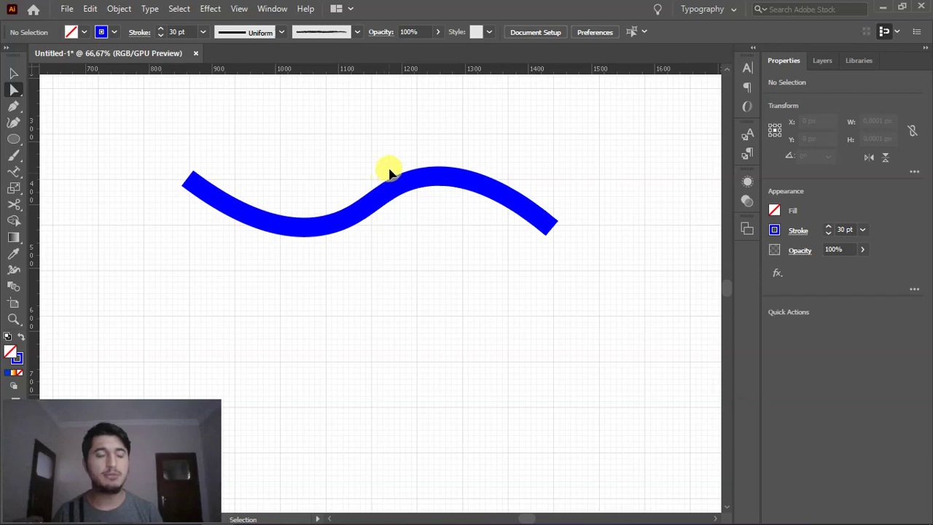
{"action": "scroll", "coordinate": [402, 188], "scroll_direction": "up", "scroll_amount": 3}
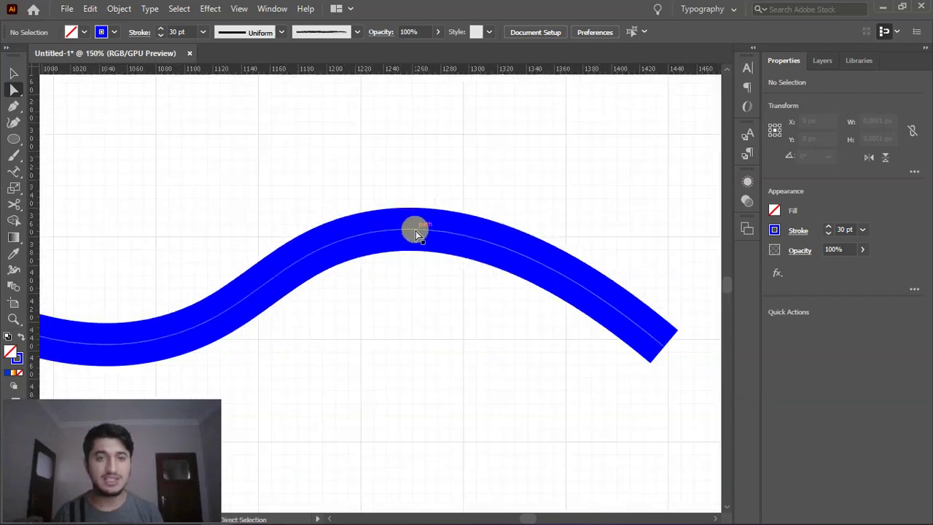
{"action": "scroll", "coordinate": [364, 231], "scroll_direction": "down", "scroll_amount": 1}
{"action": "scroll", "coordinate": [406, 227], "scroll_direction": "left", "scroll_amount": 2}
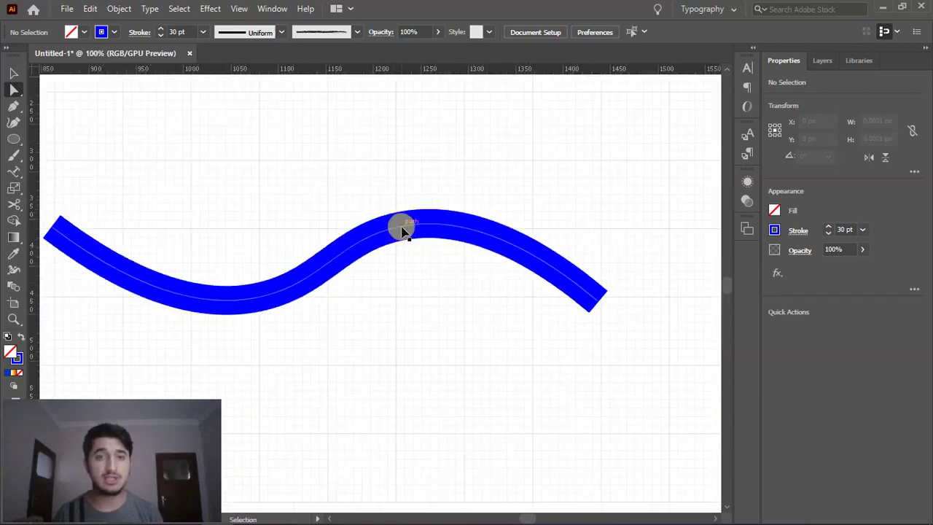
{"action": "scroll", "coordinate": [402, 230], "scroll_direction": "left", "scroll_amount": 1}
{"action": "scroll", "coordinate": [402, 230], "scroll_direction": "left", "scroll_amount": 1}
{"action": "left_click", "coordinate": [13, 171]}
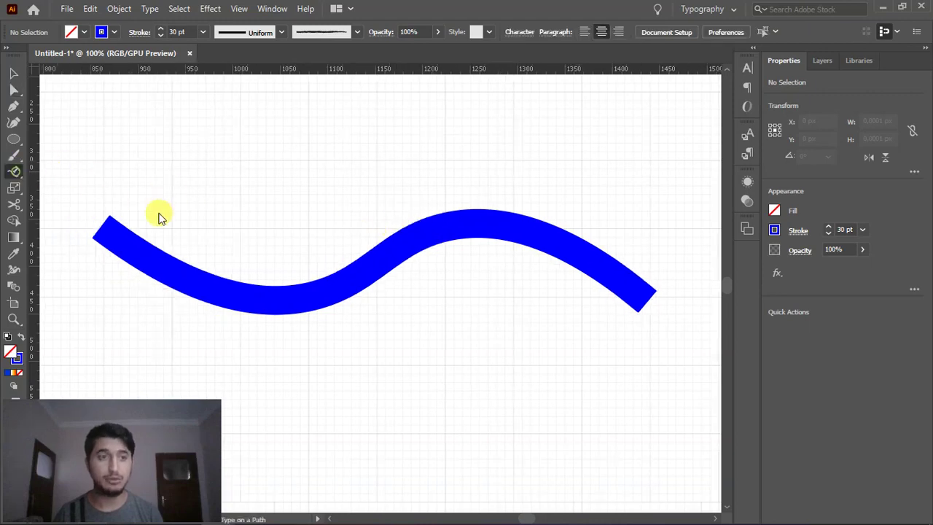
Place path text on the S-curve and clear its placeholder text.
{"action": "left_click", "coordinate": [135, 248]}
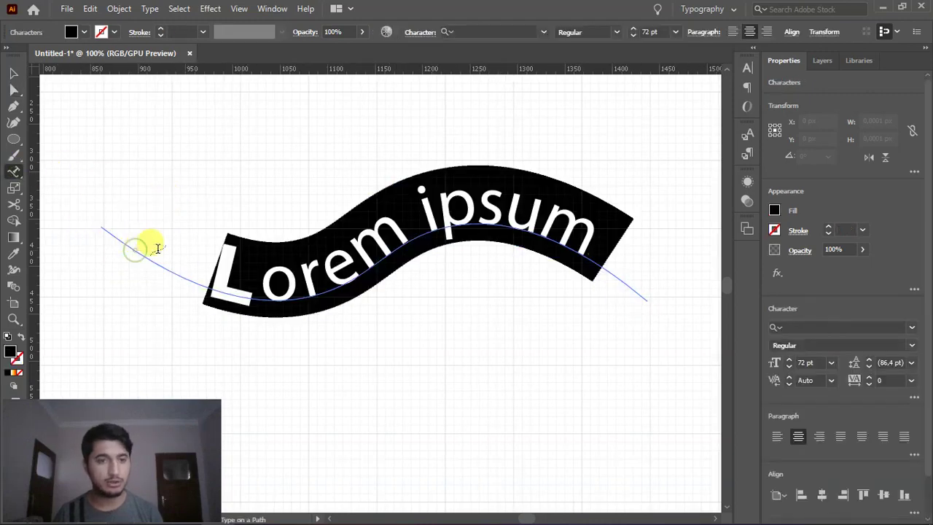
{"action": "left_click", "coordinate": [324, 248]}
{"action": "left_click", "coordinate": [15, 76]}
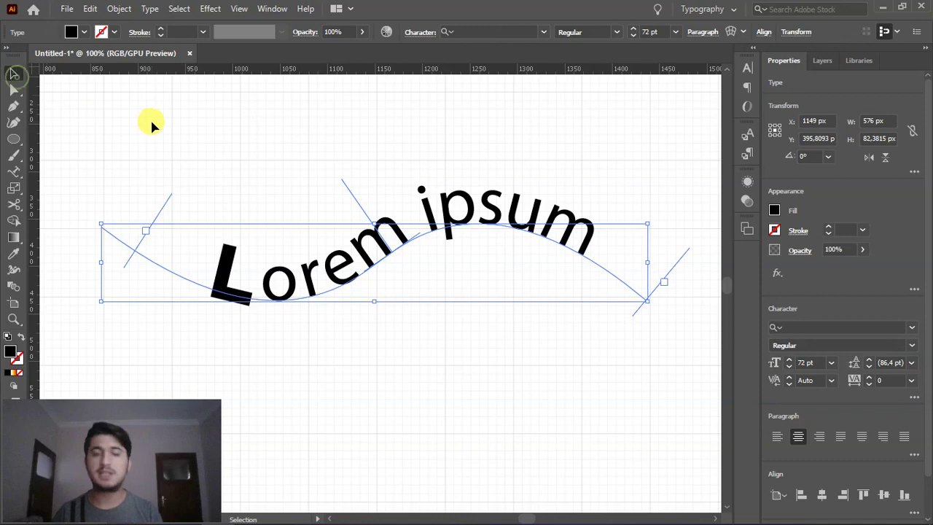
{"action": "left_click", "coordinate": [175, 132]}
{"action": "left_click", "coordinate": [425, 210]}
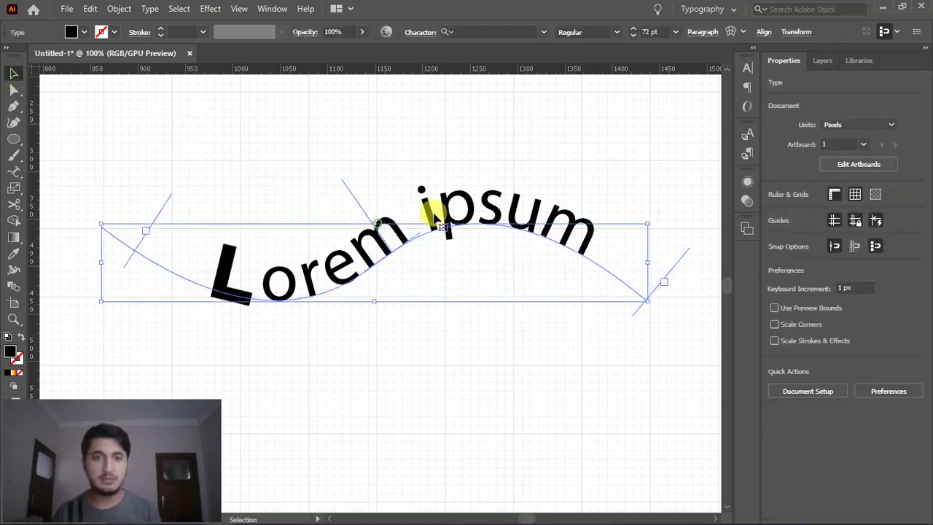
{"action": "double_click", "coordinate": [387, 240]}
{"action": "key", "text": "ctrl+a"}
{"action": "key", "text": "BackSpace"}
Type a person's name along the curve, retyping it after a typo.
{"action": "type", "text": "UMUT BEDIR"}
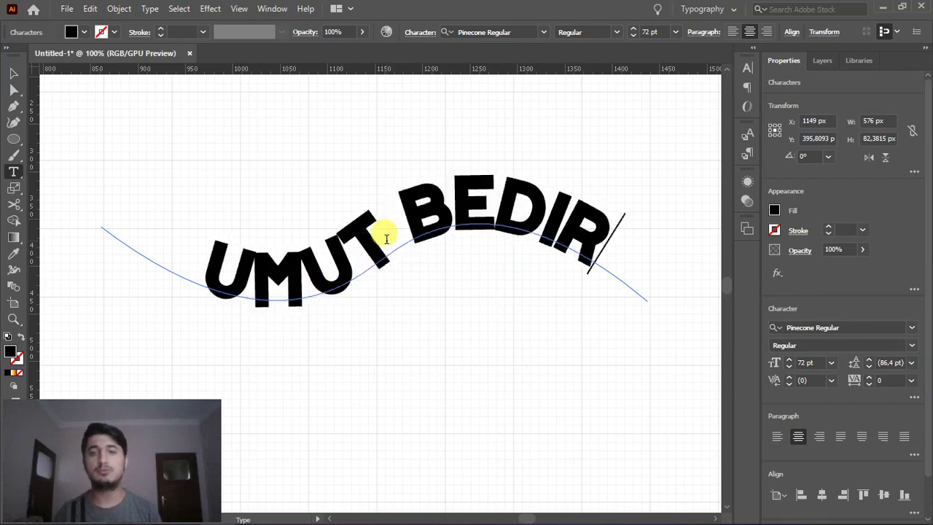
{"action": "type", "text": "a"}
{"action": "key", "text": "ctrl+a"}
{"action": "key", "text": "BackSpace"}
{"action": "key", "text": "Escape"}
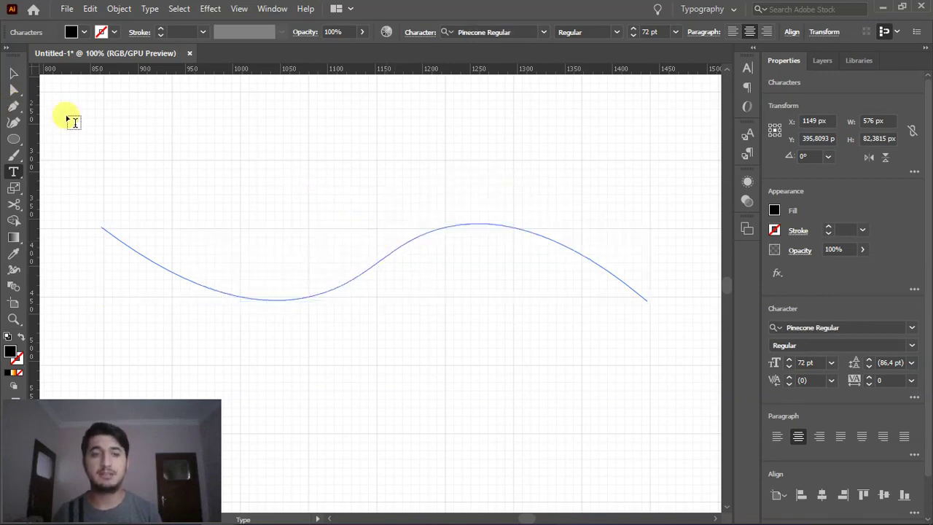
{"action": "type", "text": "UMUT BEDIR"}
{"action": "left_click", "coordinate": [13, 73]}
{"action": "left_click", "coordinate": [137, 89]}
Move the curved text left and give it a 5 pt outline.
{"action": "key", "text": "ctrl+minus"}
{"action": "left_click", "coordinate": [349, 263]}
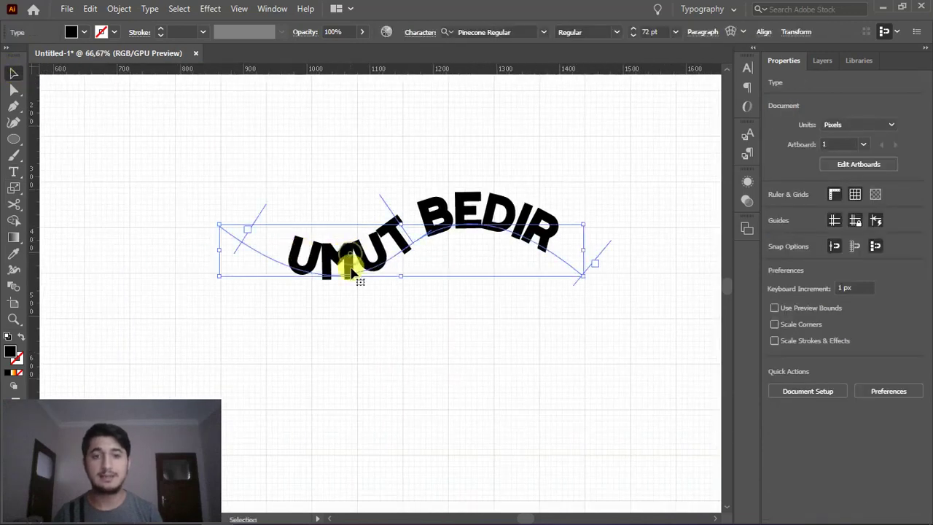
{"action": "key", "text": "ctrl+minus"}
{"action": "key", "text": "ctrl+minus"}
{"action": "left_click_drag", "start_coordinate": [362, 199], "coordinate": [280, 208]}
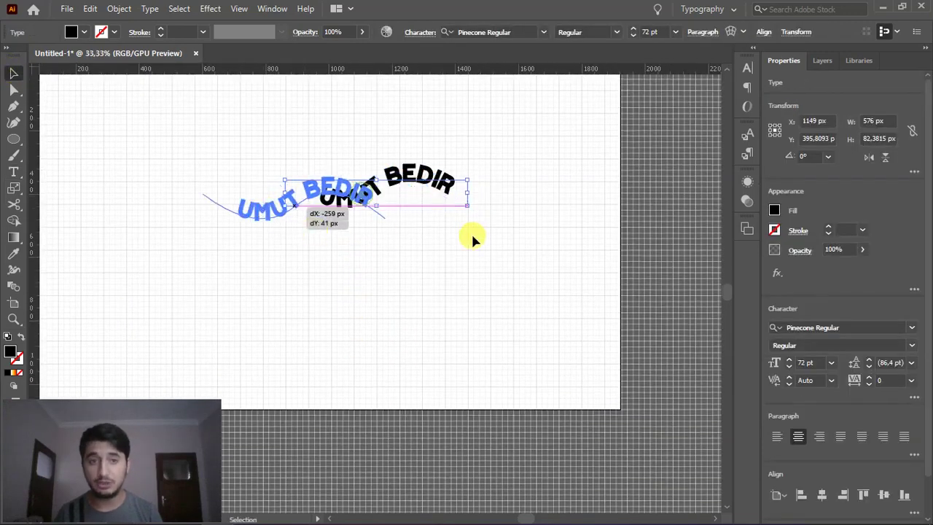
{"action": "left_click", "coordinate": [828, 227]}
{"action": "left_click", "coordinate": [573, 269]}
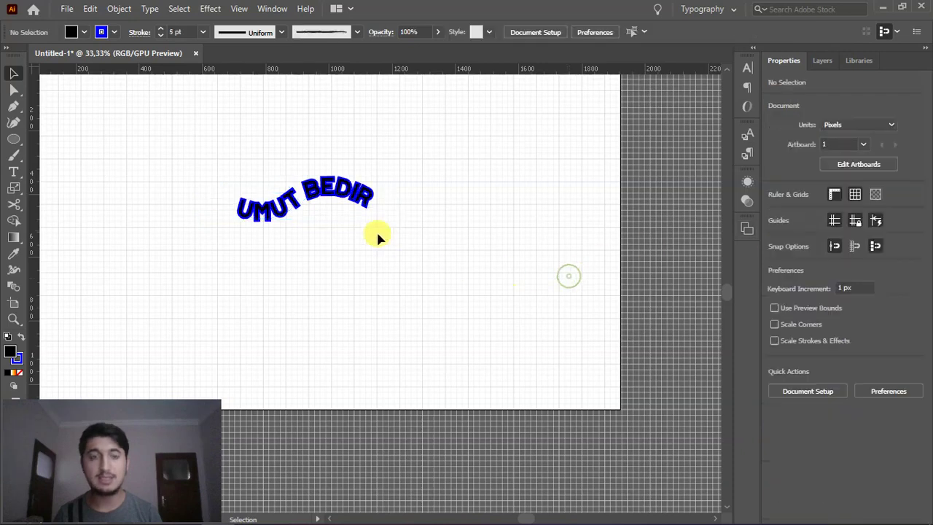
Delete the curved text and switch to the Web workspace.
{"action": "scroll", "coordinate": [325, 217], "scroll_direction": "up", "scroll_amount": 3}
{"action": "left_click", "coordinate": [352, 155]}
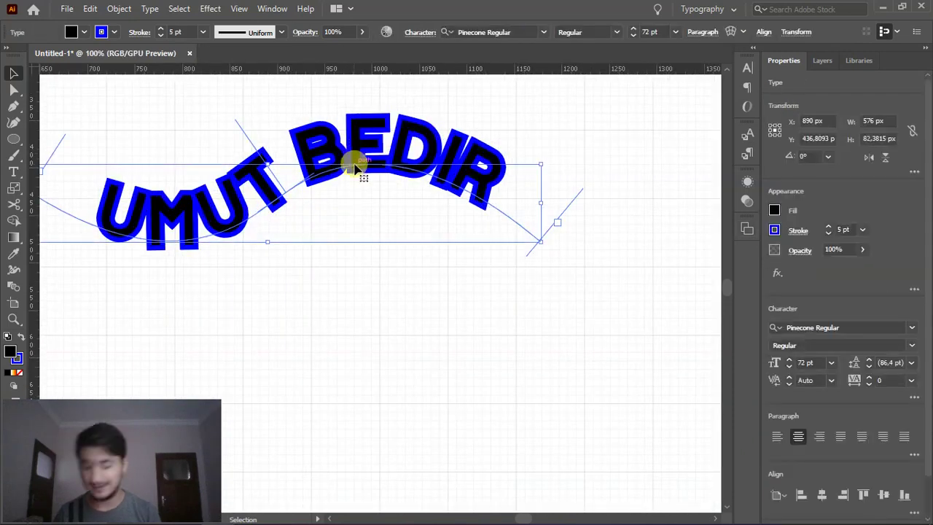
{"action": "key", "text": "Delete"}
{"action": "left_click", "coordinate": [686, 11]}
{"action": "left_click", "coordinate": [693, 146]}
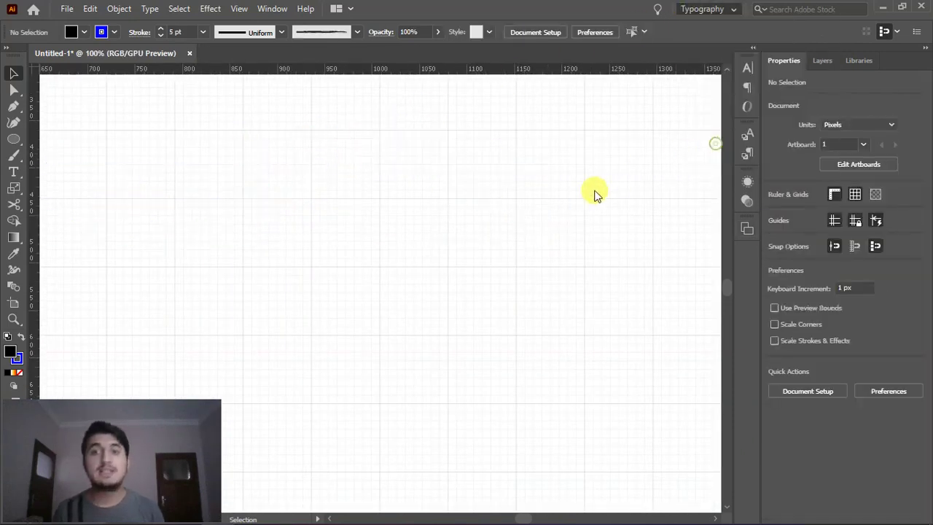
{"action": "left_click", "coordinate": [747, 68]}
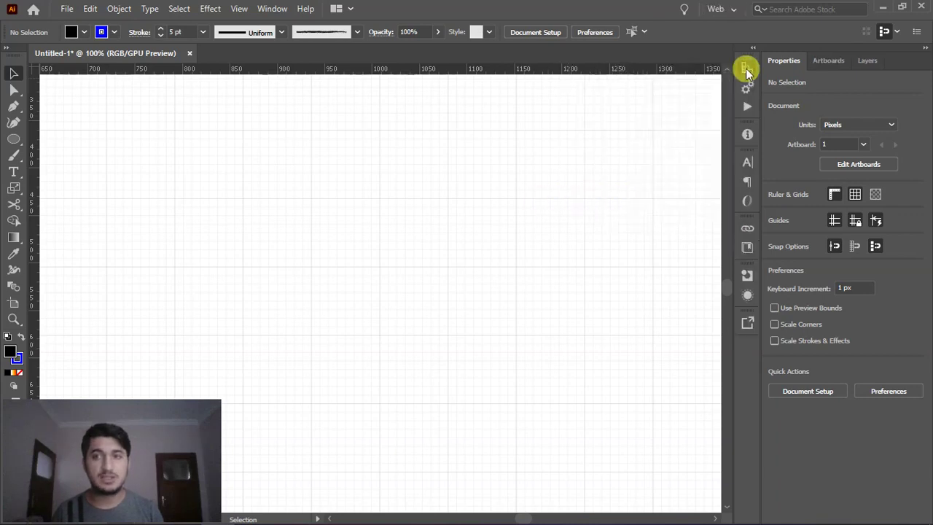
{"action": "key", "text": "t"}
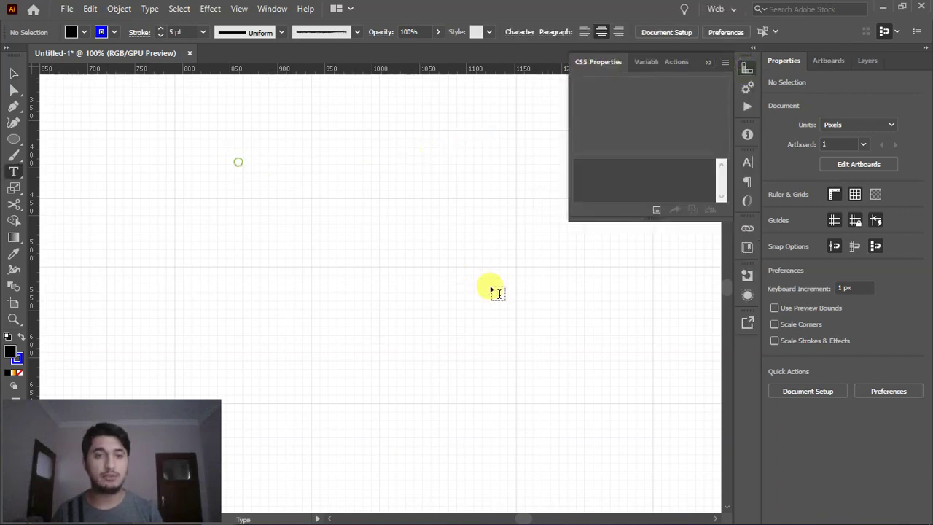
{"action": "left_click_drag", "start_coordinate": [239, 162], "coordinate": [488, 284]}
{"action": "type", "text": "button"}
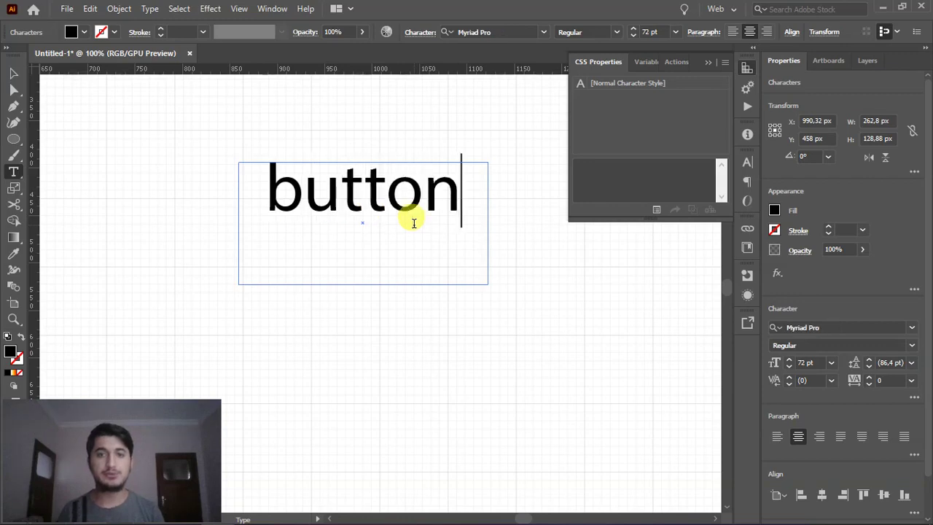
{"action": "left_click", "coordinate": [13, 73]}
{"action": "scroll", "coordinate": [623, 169], "scroll_direction": "down", "scroll_amount": 2}
{"action": "left_click_drag", "start_coordinate": [645, 167], "coordinate": [605, 162]}
{"action": "left_click", "coordinate": [631, 181]}
{"action": "left_click_drag", "start_coordinate": [670, 181], "coordinate": [558, 183]}
{"action": "left_click", "coordinate": [642, 183]}
{"action": "key", "text": "ctrl+a"}
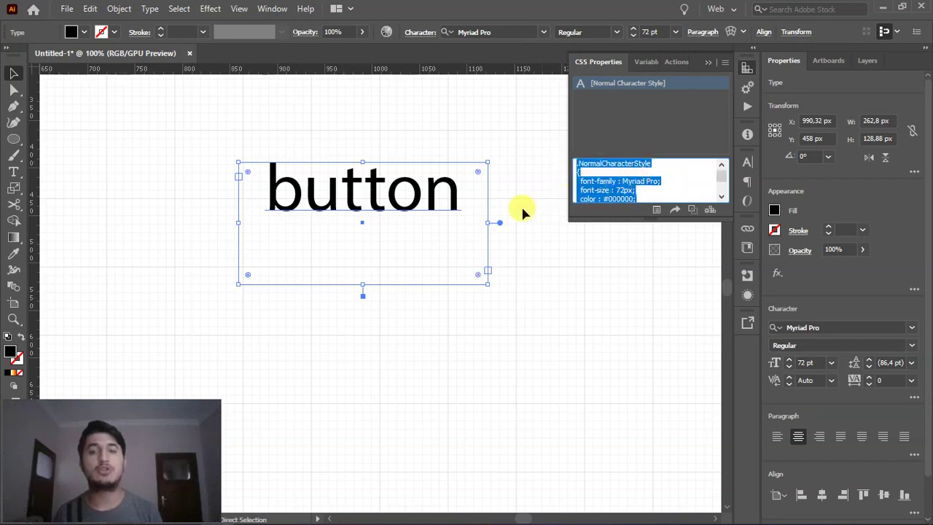
{"action": "left_click", "coordinate": [510, 210]}
{"action": "left_click", "coordinate": [431, 192]}
{"action": "key", "text": "Delete"}
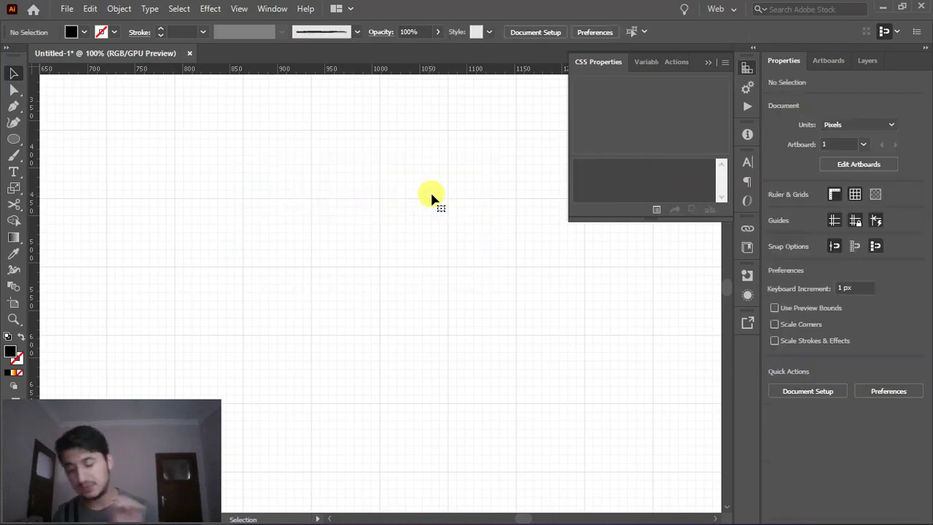
{"action": "left_click", "coordinate": [750, 73]}
{"action": "scroll", "coordinate": [535, 178], "scroll_direction": "down", "scroll_amount": 1, "text": "alt"}
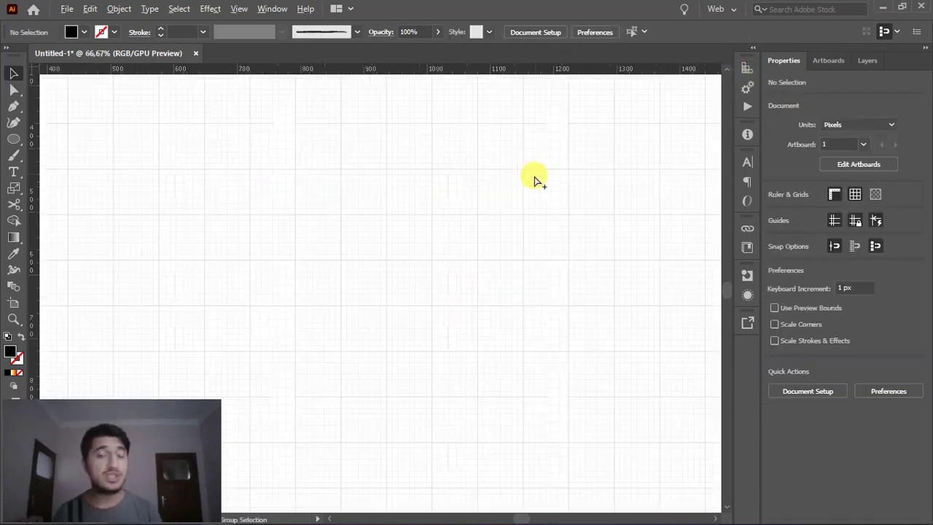
{"action": "scroll", "coordinate": [533, 186], "scroll_direction": "down", "scroll_amount": 2, "text": "alt"}
{"action": "scroll", "coordinate": [558, 181], "scroll_direction": "right", "scroll_amount": 2, "text": "ctrl"}
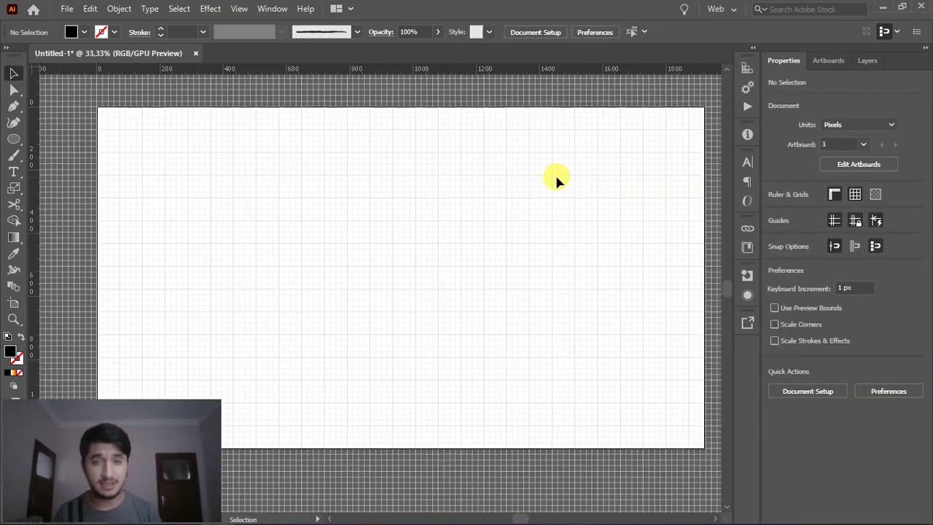
{"action": "scroll", "coordinate": [556, 179], "scroll_direction": "right", "scroll_amount": 1, "text": "ctrl"}
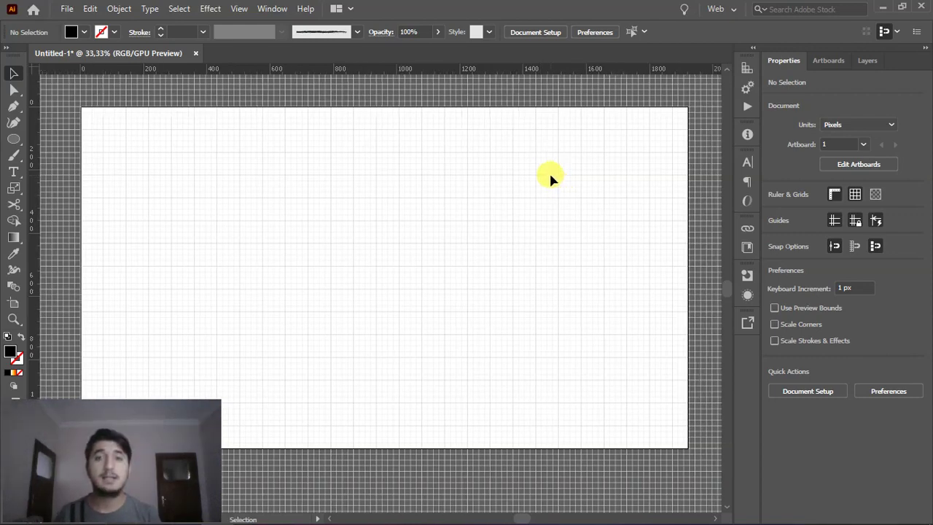
{"action": "scroll", "coordinate": [550, 176], "scroll_direction": "up", "scroll_amount": 1}
{"action": "left_click", "coordinate": [722, 9]}
Choose Essentials Classic to show the empty Untitled-1 gridded artboard.
{"action": "left_click", "coordinate": [745, 58]}
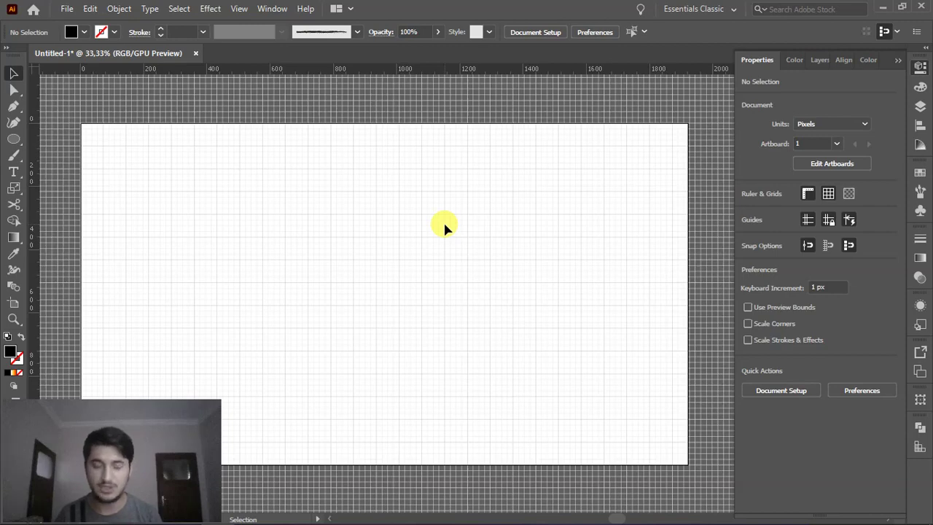
{"action": "scroll", "coordinate": [436, 215], "scroll_direction": "down", "scroll_amount": 1}
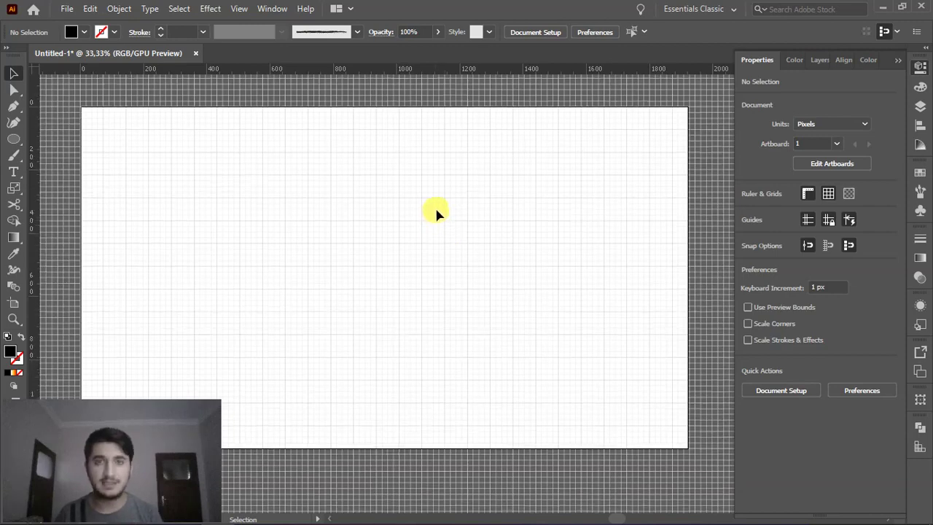